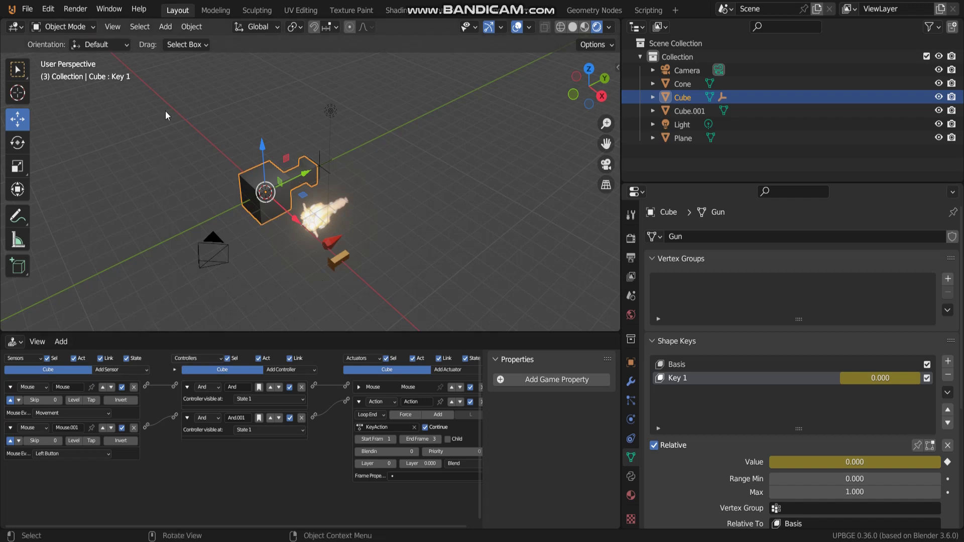
Check the action assigned to the gun's Action actuator, run the game in the viewport to test it, and stop it
mouse_move(421, 208)
middle_down()
mouse_move(450, 203)
mouse_move(415, 193)
middle_up()
scroll(441, 203, up, 2)
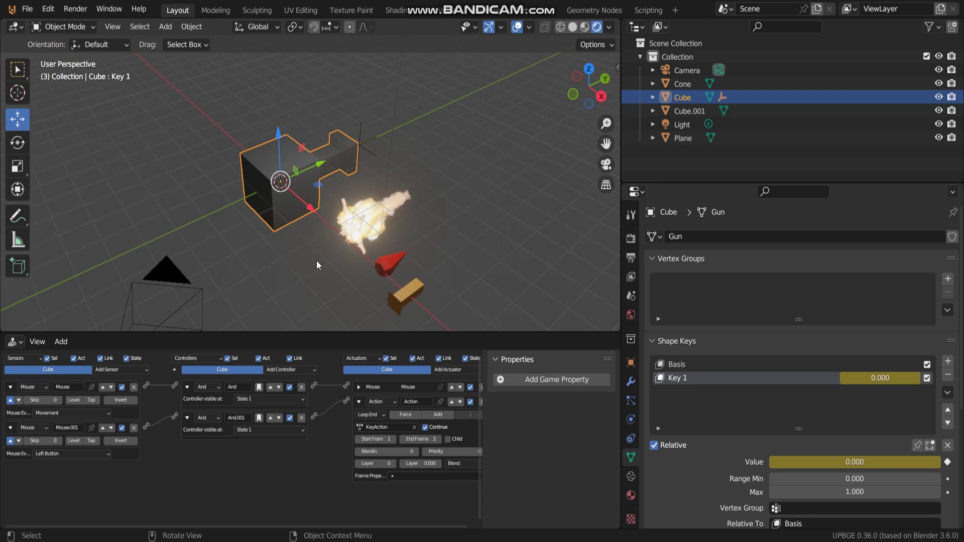
middle_drag(316, 261, 289, 245)
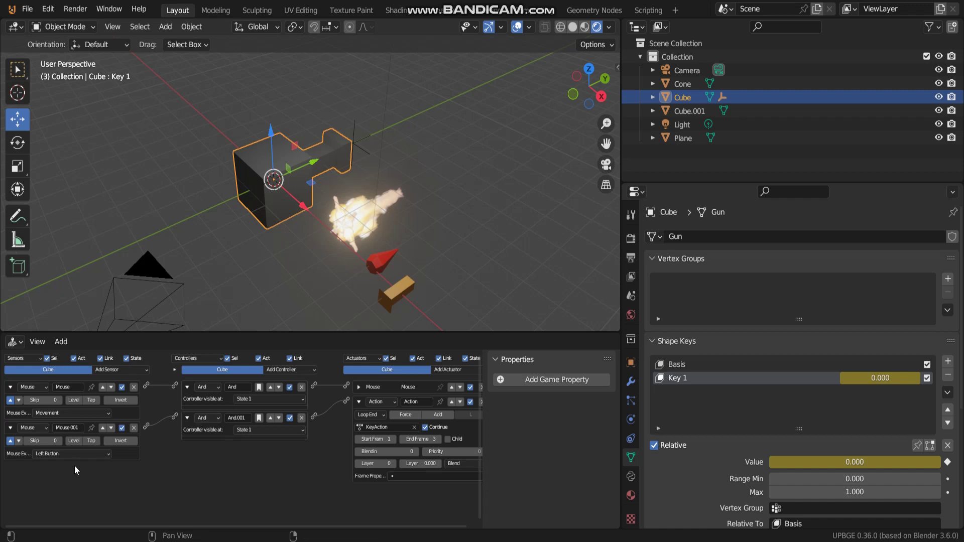
click(397, 428)
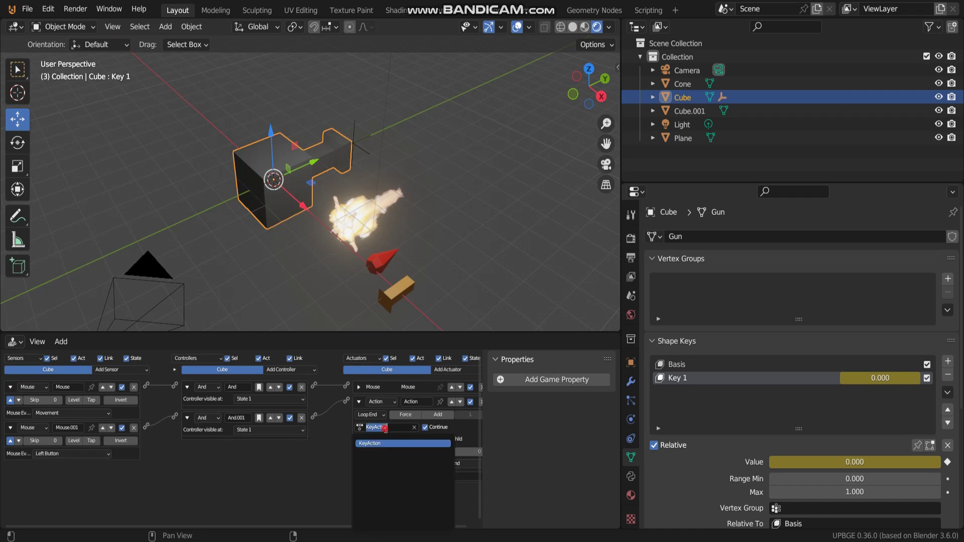
click(250, 455)
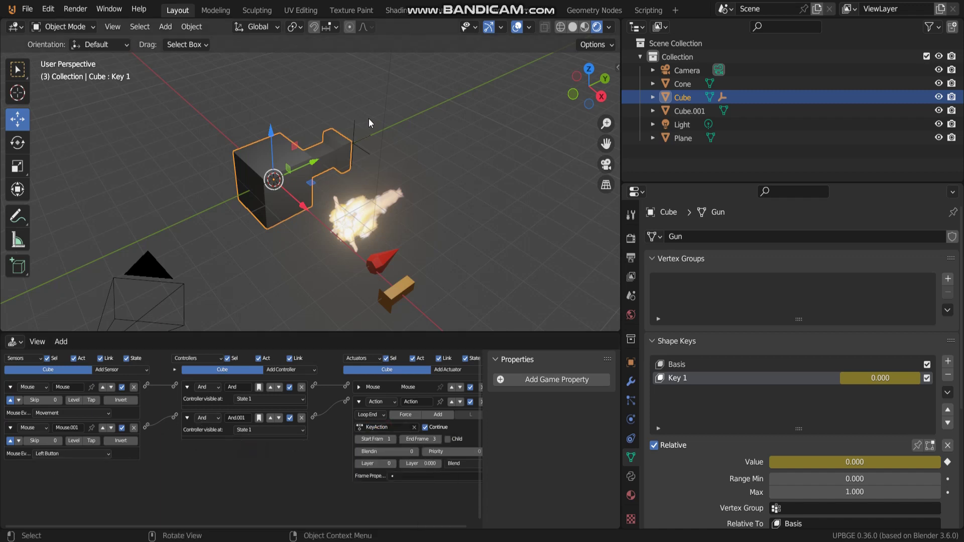
key(p)
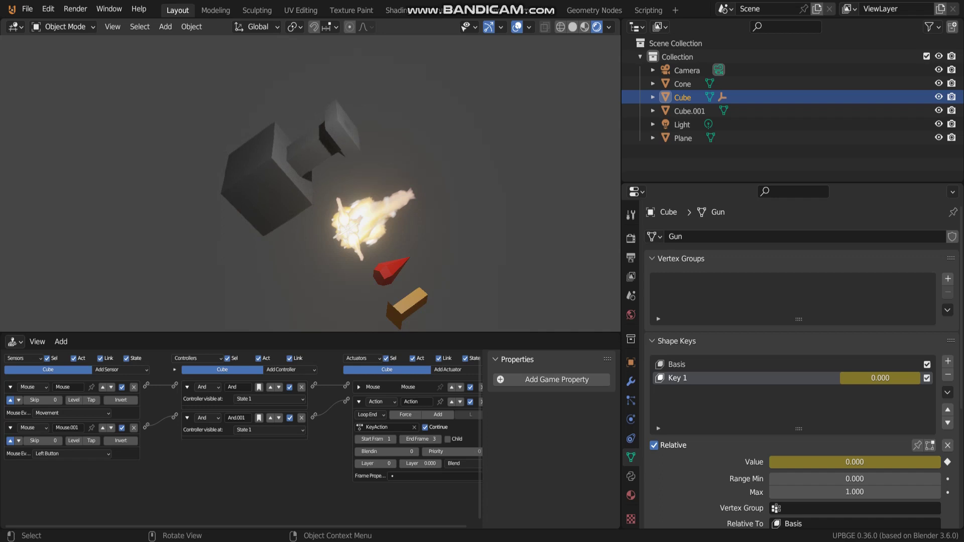
key(Escape)
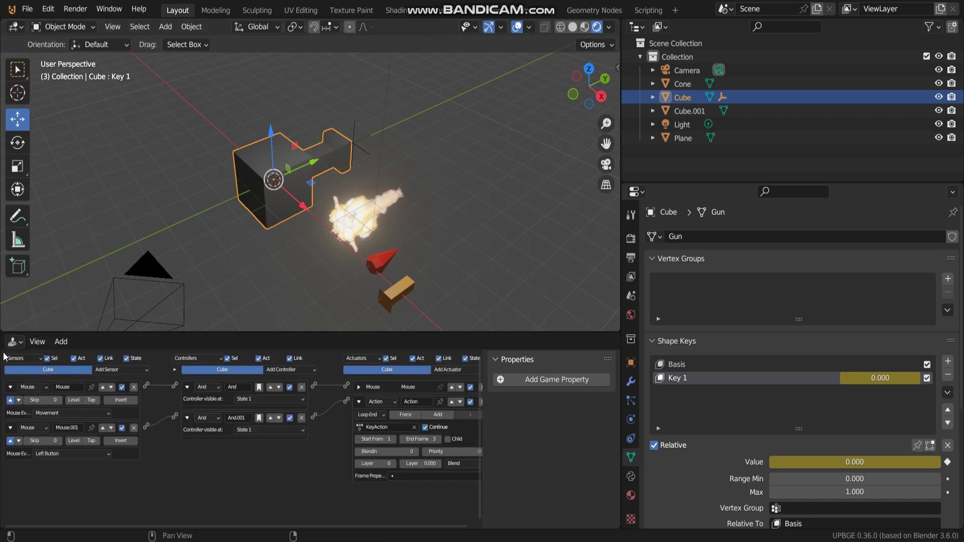
Switch the logic bricks area to the Logic Node Editor and create a new logic node tree
click(15, 341)
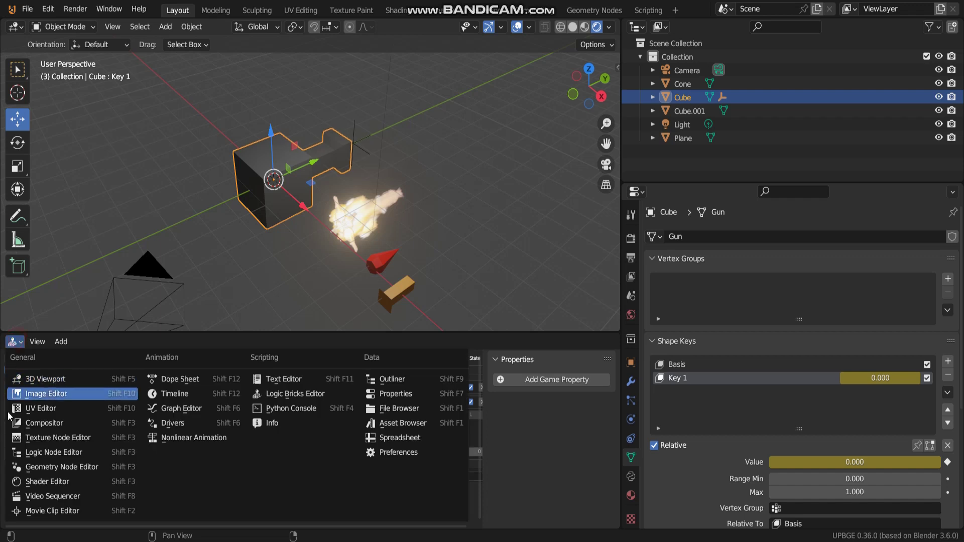
click(38, 454)
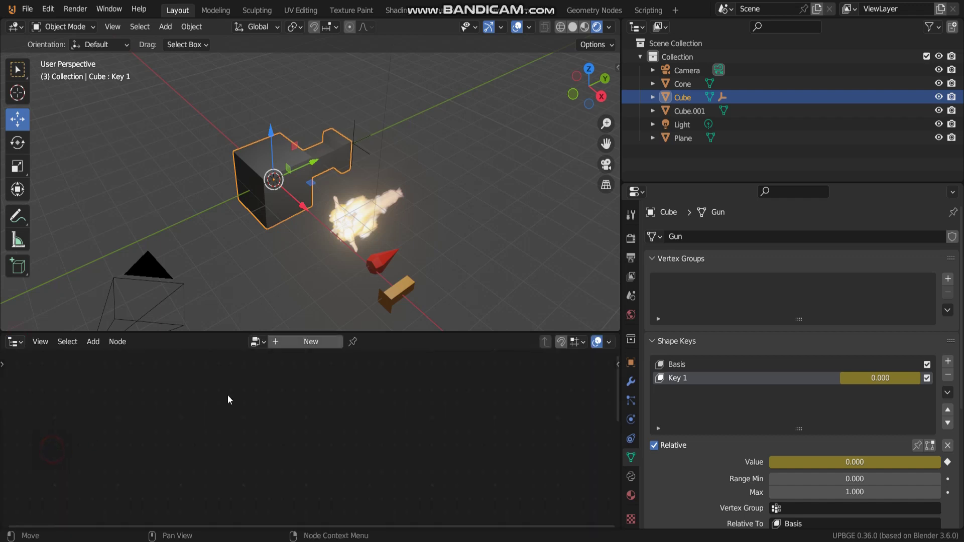
click(318, 344)
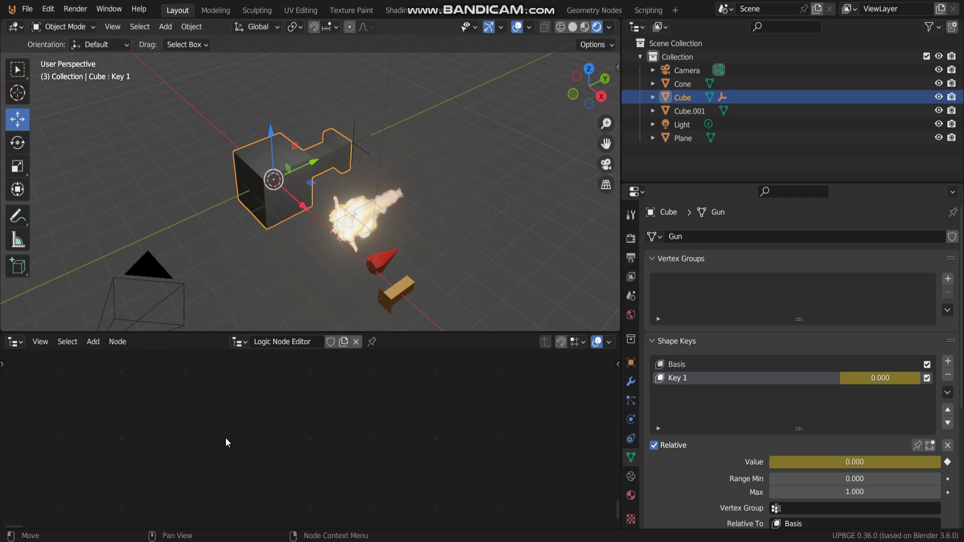
Add a mouse Button input node to the empty logic tree and place it in the open area
key(shift+a)
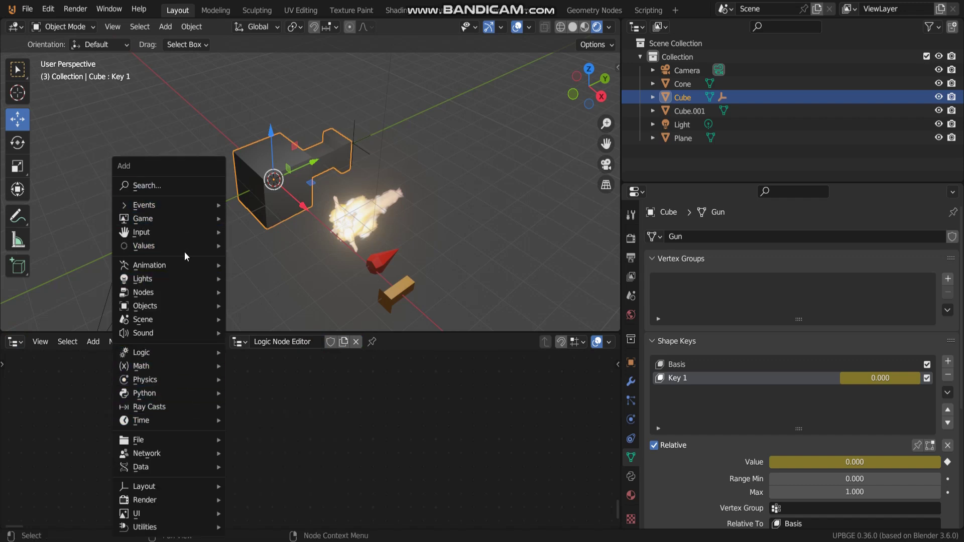
mouse_move(184, 232)
mouse_move(288, 232)
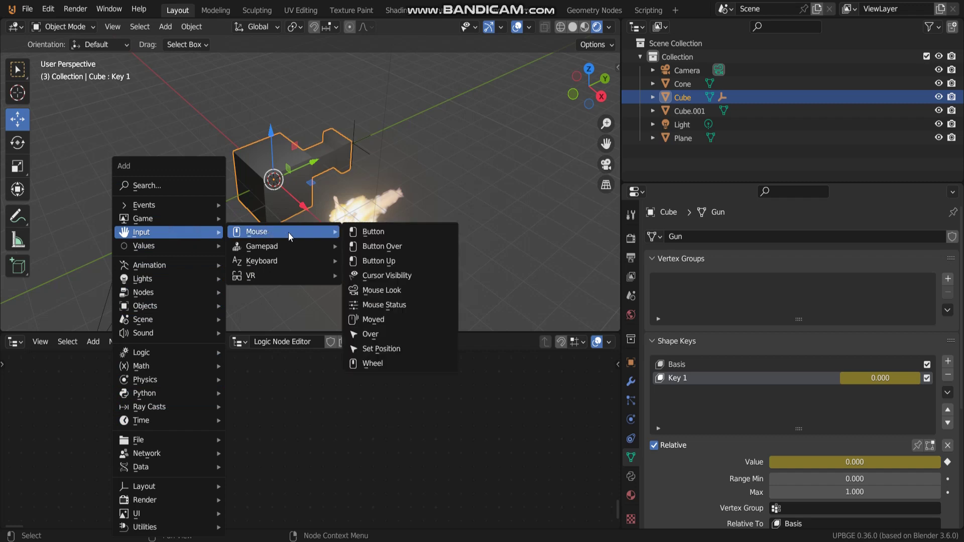
click(399, 230)
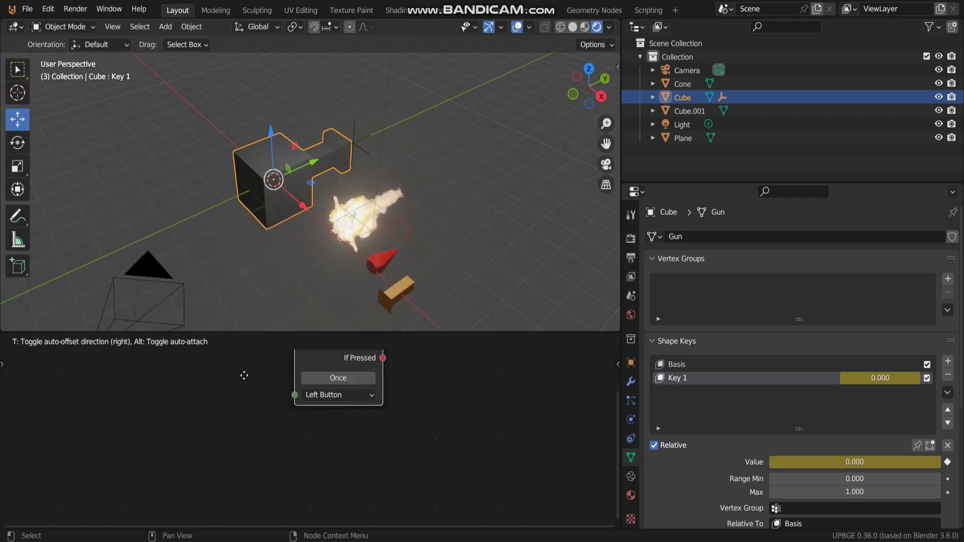
click(228, 456)
middle_drag(317, 449, 276, 453)
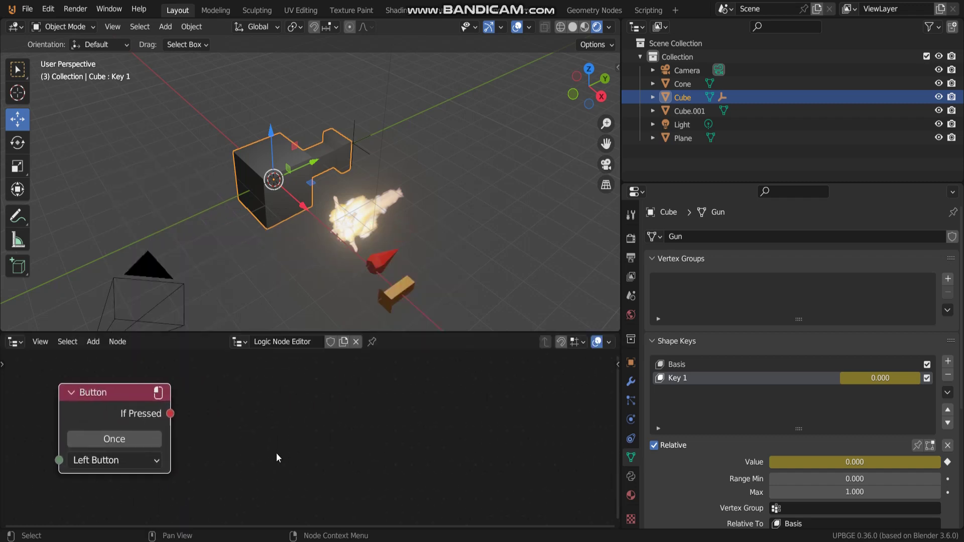
ctrl+scroll(263, 438, right, 1)
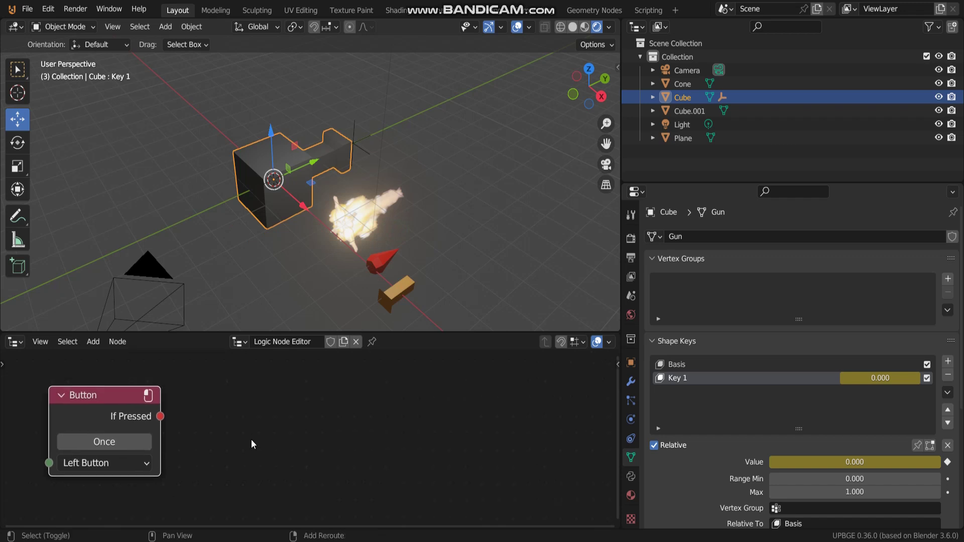
Add a Spawn Pool node beside the Button node and link the If Pressed output to its Spawn input
key(shift+a)
mouse_move(246, 305)
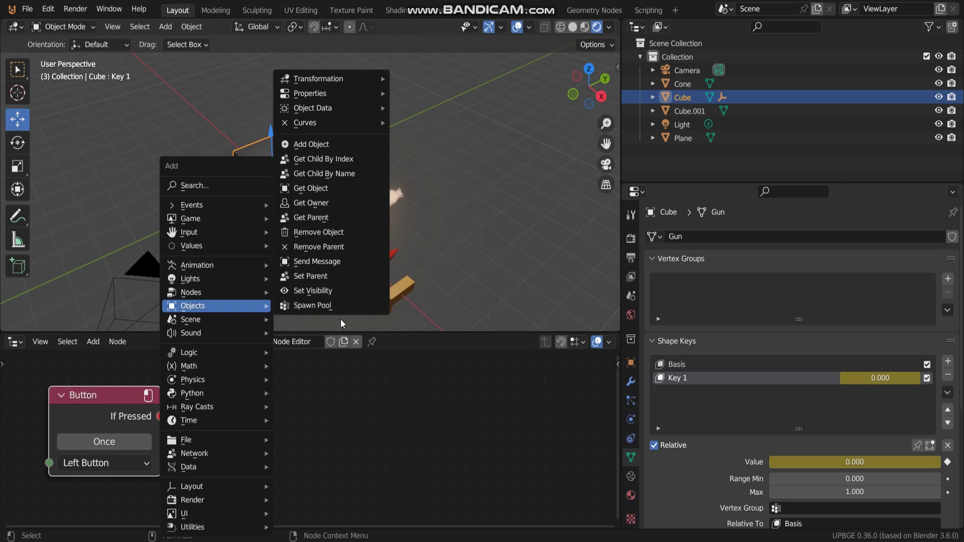
mouse_move(343, 89)
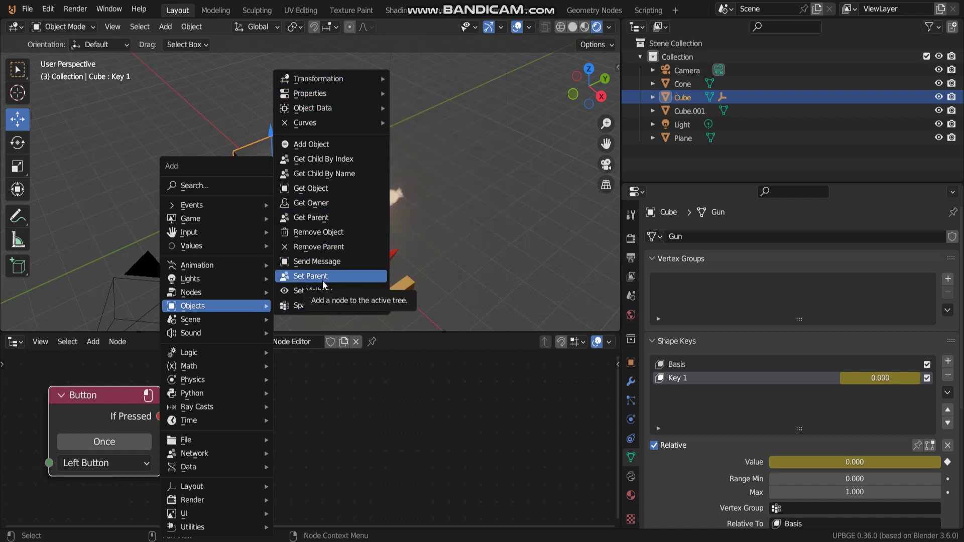
click(321, 309)
click(308, 311)
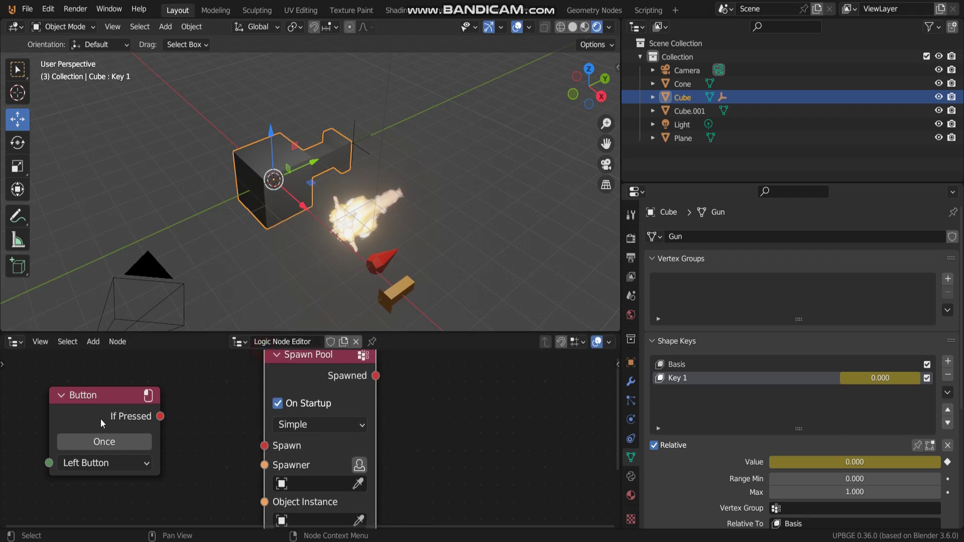
drag(160, 416, 263, 445)
scroll(241, 402, down, 3)
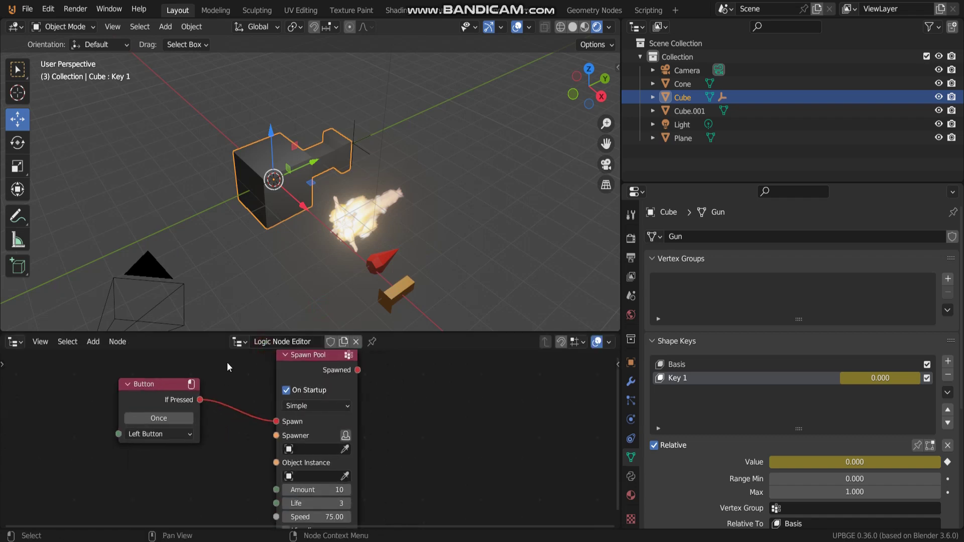
middle_drag(226, 397, 222, 440)
Inspect the muzzle flash plane and the gun cube up close in the 3D scene
shift+middle_drag(276, 181, 262, 182)
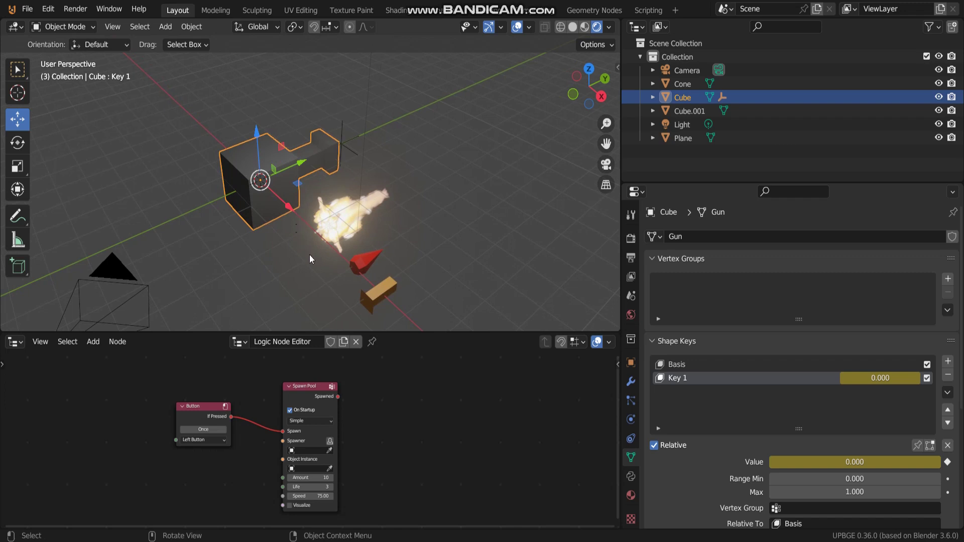
click(323, 230)
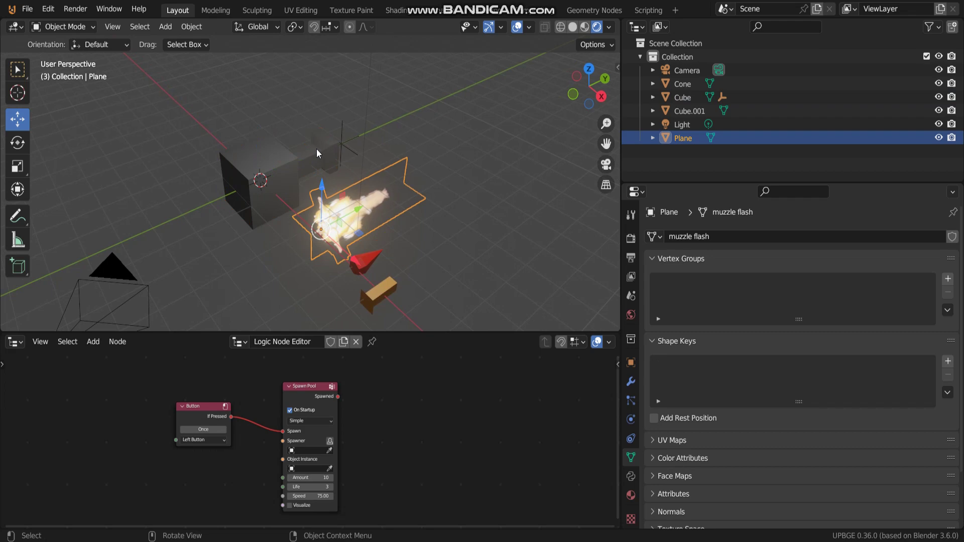
scroll(356, 197, down, 2)
middle_drag(356, 197, 338, 235)
scroll(316, 194, up, 4)
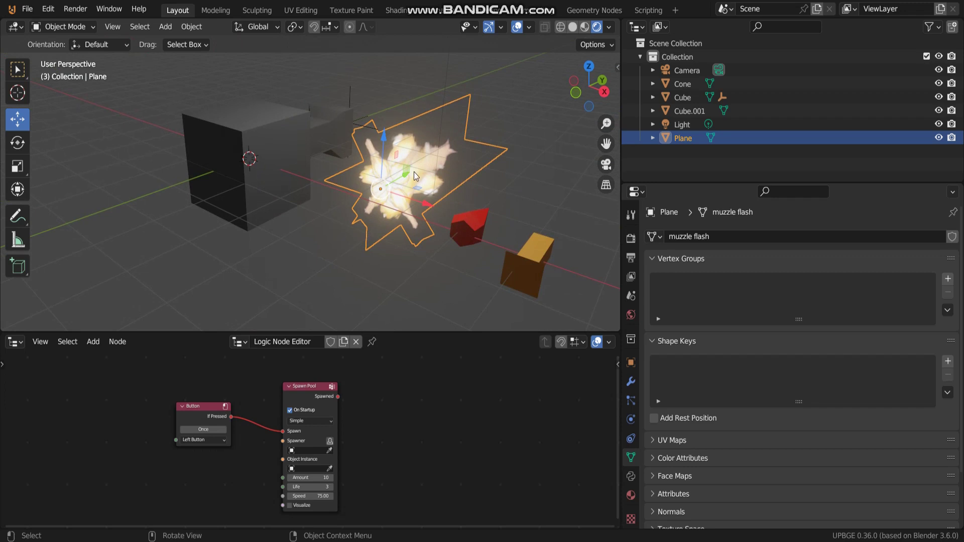
scroll(363, 218, up, 4)
click(232, 229)
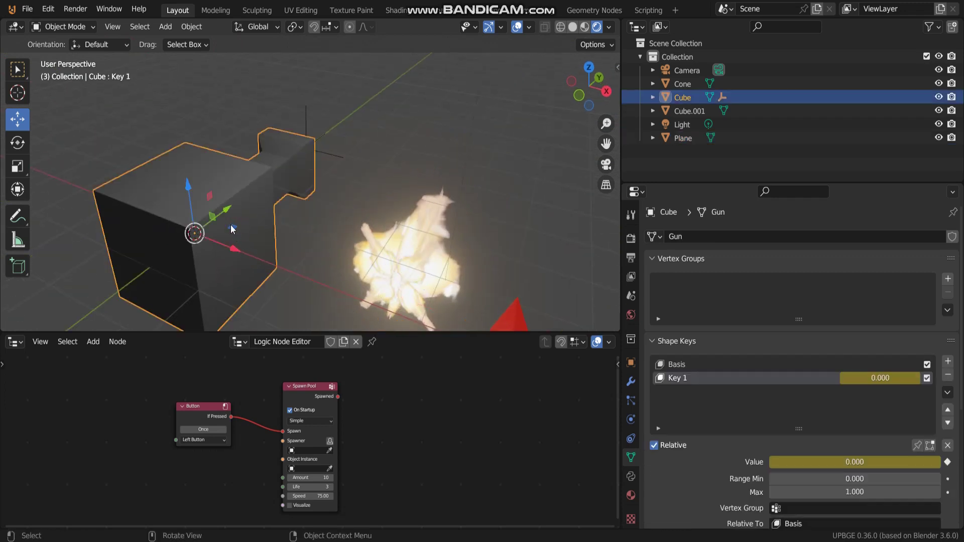
scroll(232, 229, down, 3)
middle_drag(235, 216, 221, 221)
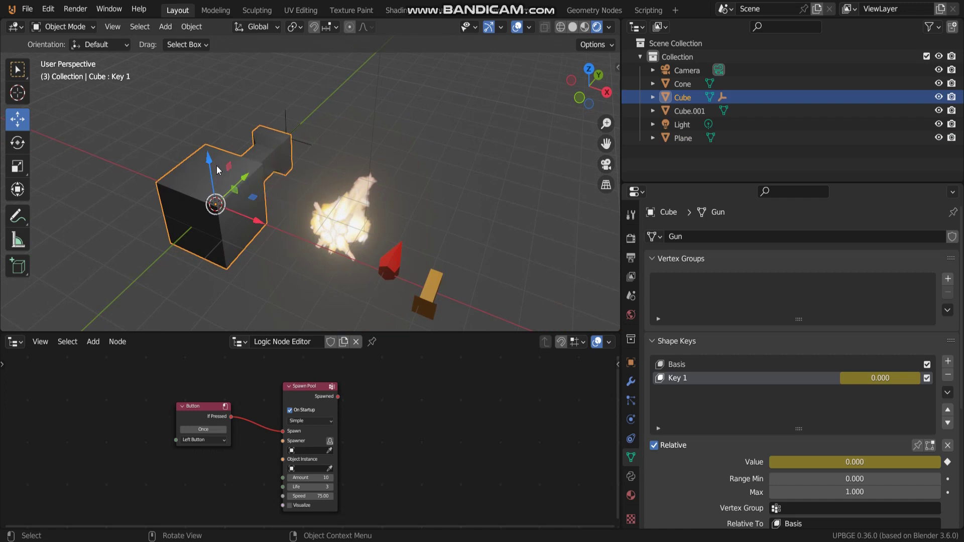
Add a Plain Axes empty and move it along the X axis to just outside the side of the gun
key(shift+a)
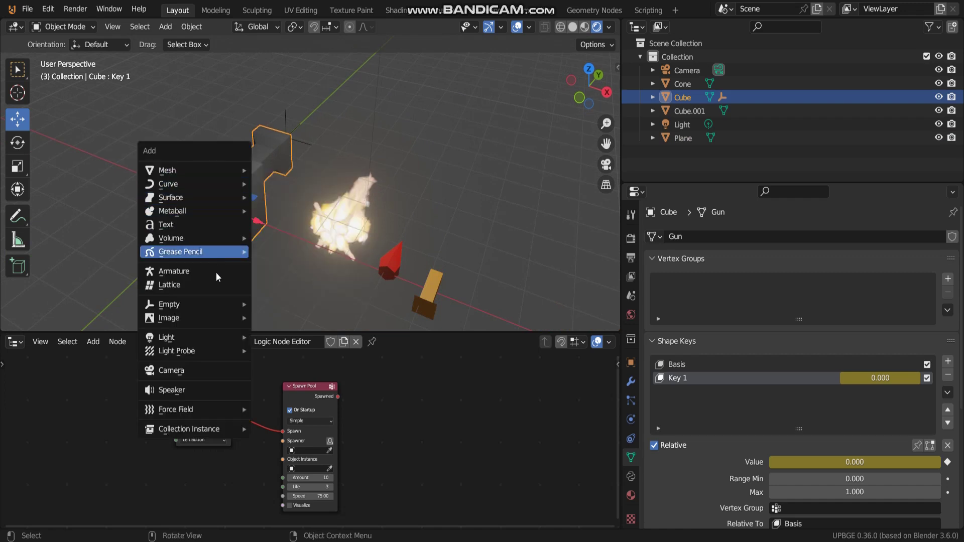
mouse_move(216, 308)
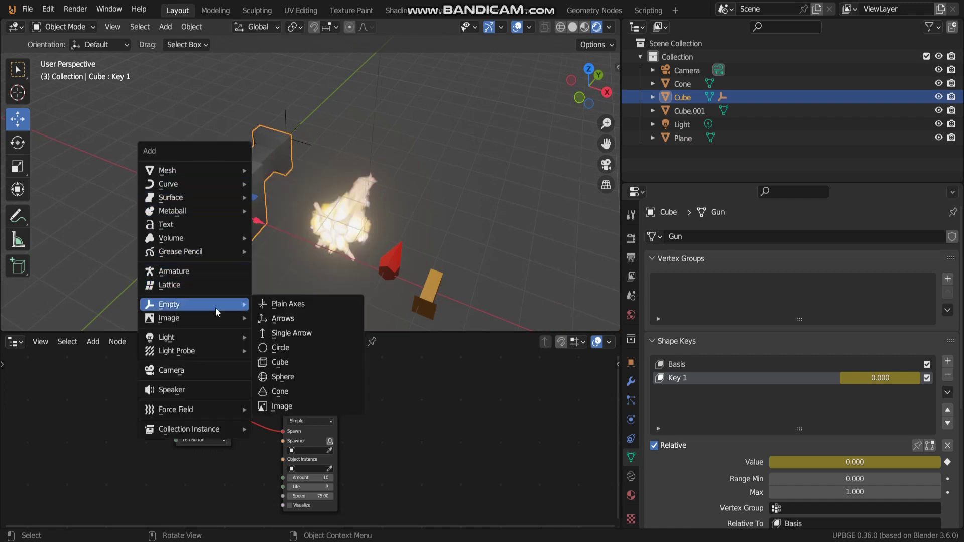
click(297, 307)
key(g)
key(x)
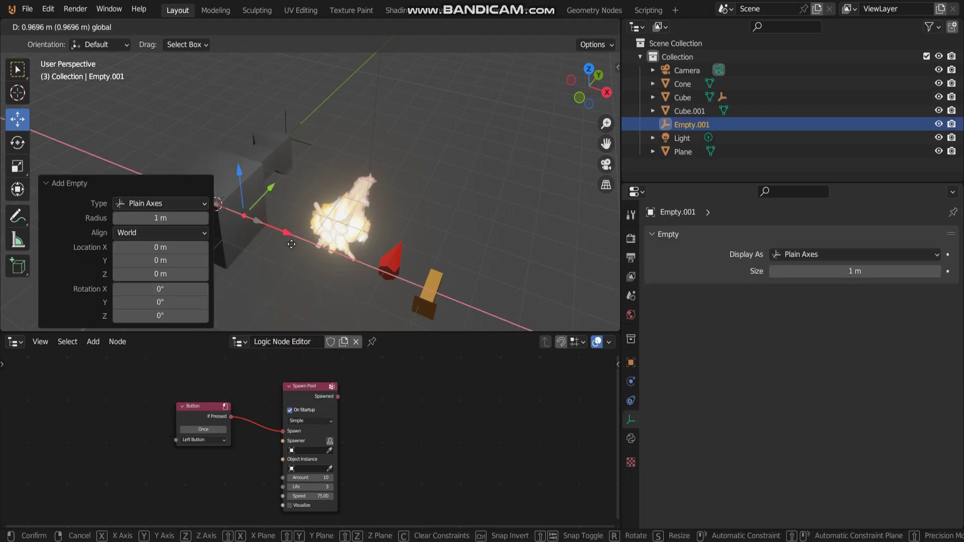
click(304, 251)
Parent the new side empty to the gun cube using the Object parent type
middle_drag(303, 251, 338, 237)
shift+click(283, 190)
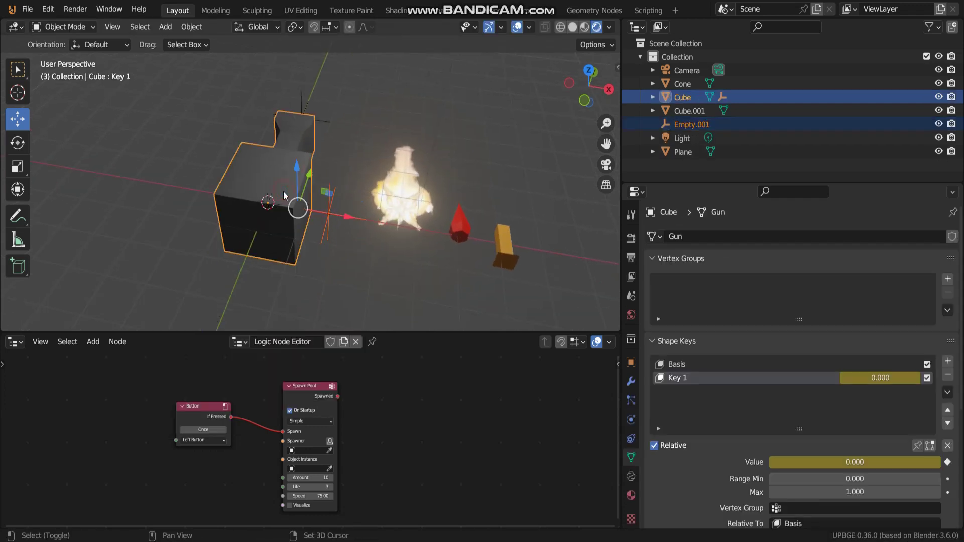
key(ctrl+p)
click(283, 190)
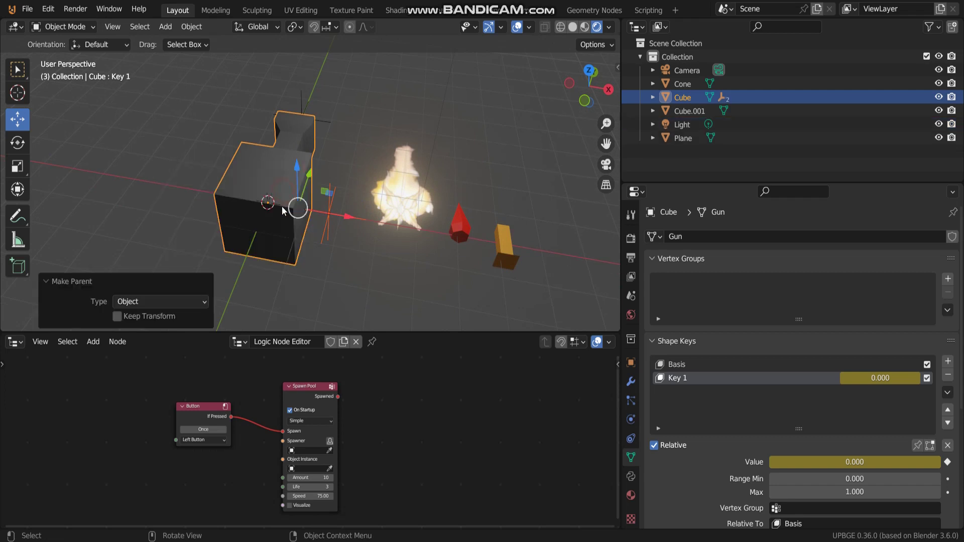
Examine the gun's empties and the muzzle flash, red cone and cartridge objects beside the gun
middle_drag(281, 206, 407, 101)
click(405, 99)
shift+middle_drag(326, 212, 355, 200)
click(310, 232)
click(414, 267)
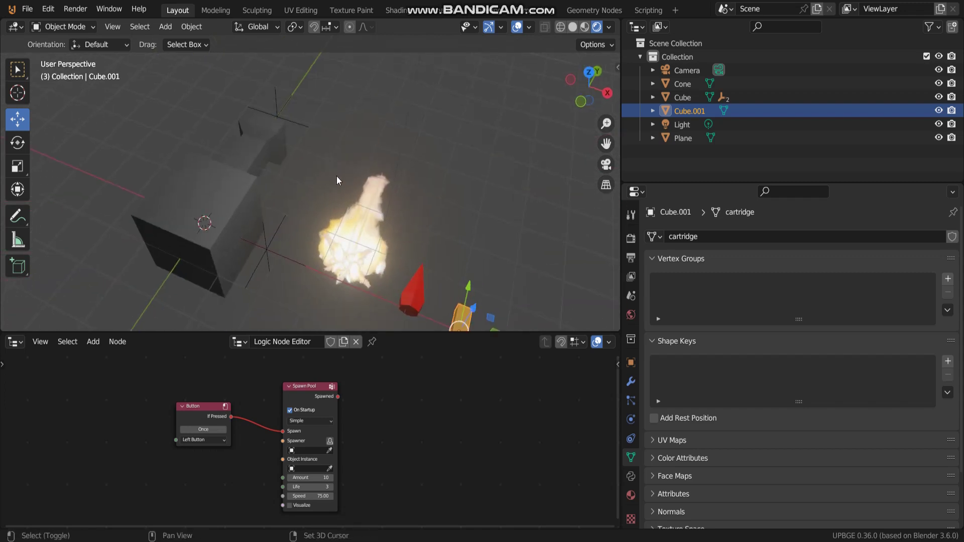
shift+middle_drag(301, 153, 312, 182)
click(331, 258)
shift+middle_drag(339, 291, 266, 252)
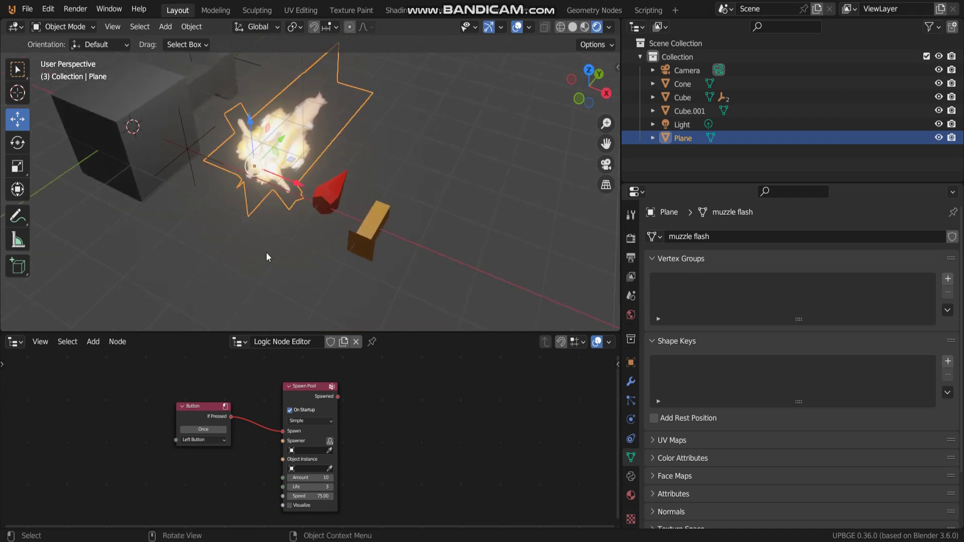
Enlarge the node editor area so the complete Button and Spawn Pool nodes can be edited
drag(333, 333, 333, 262)
scroll(265, 376, up, 3)
scroll(238, 354, up, 1)
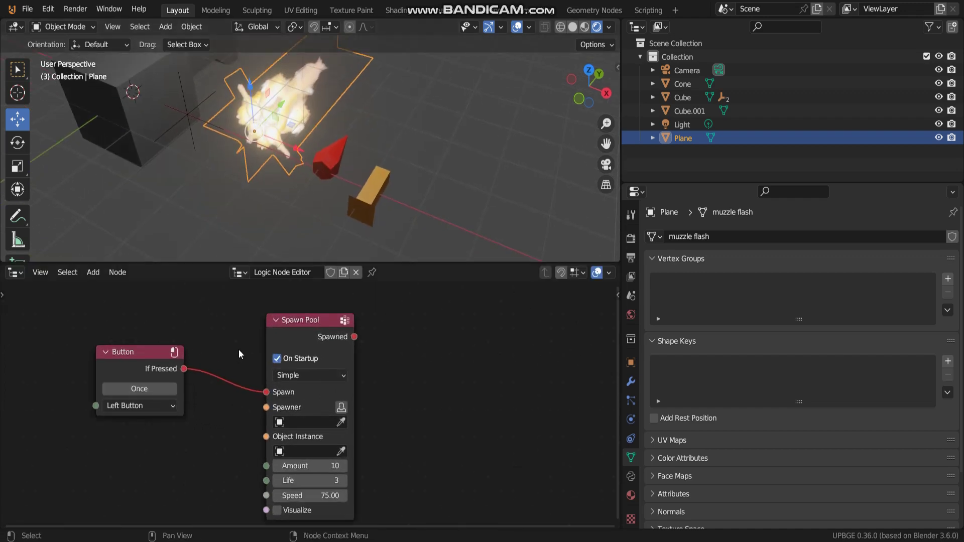
click(268, 332)
middle_drag(407, 337, 384, 330)
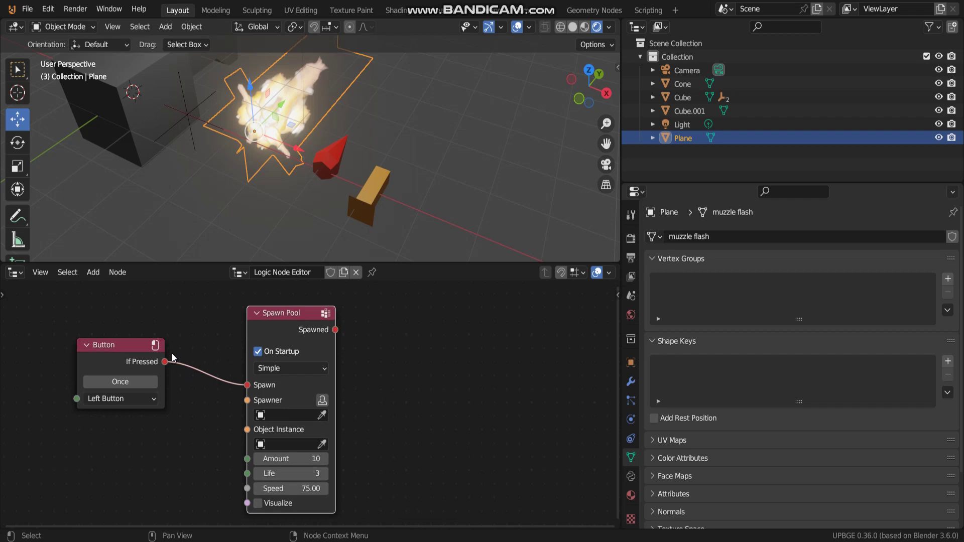
Set the Spawn Pool node's Spawner to the empty at the tip of the gun barrel
click(322, 415)
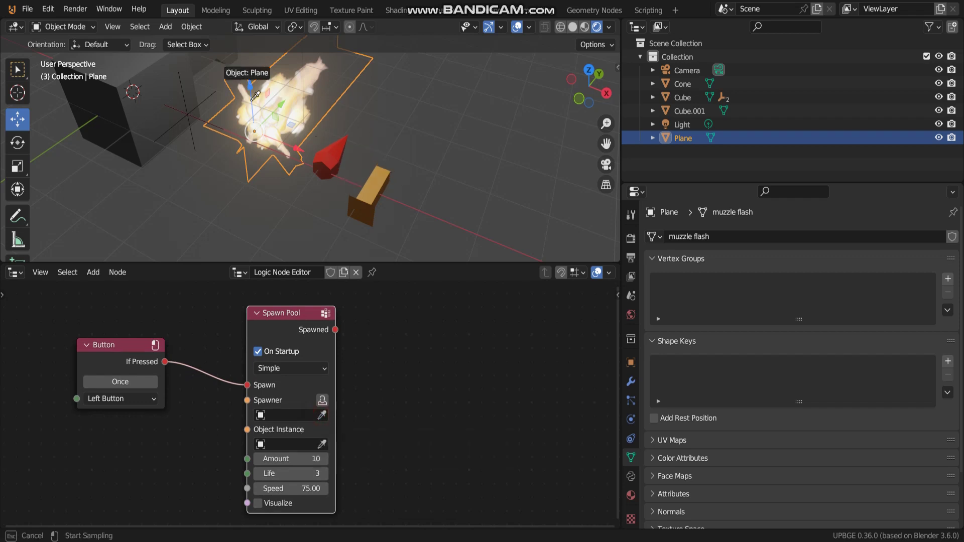
click(213, 145)
middle_drag(214, 140, 251, 201)
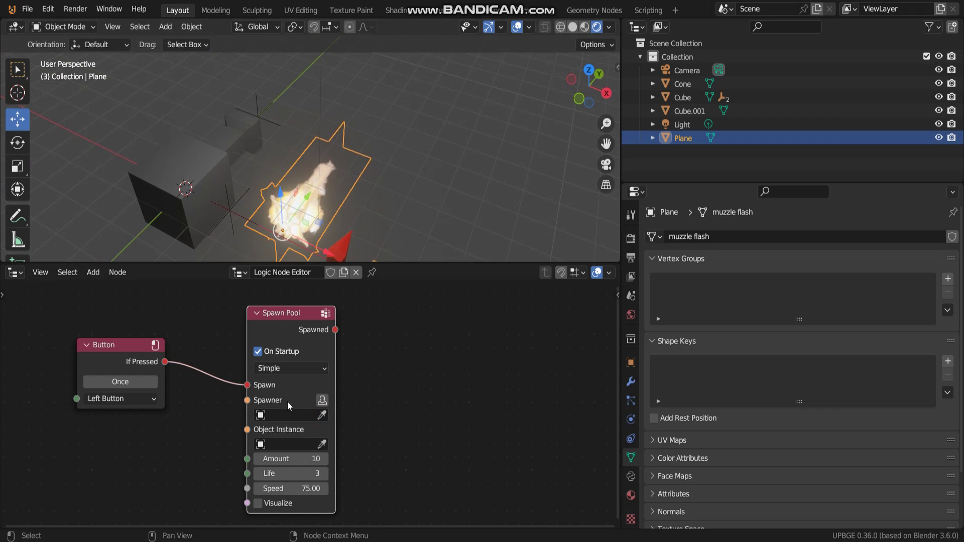
click(323, 416)
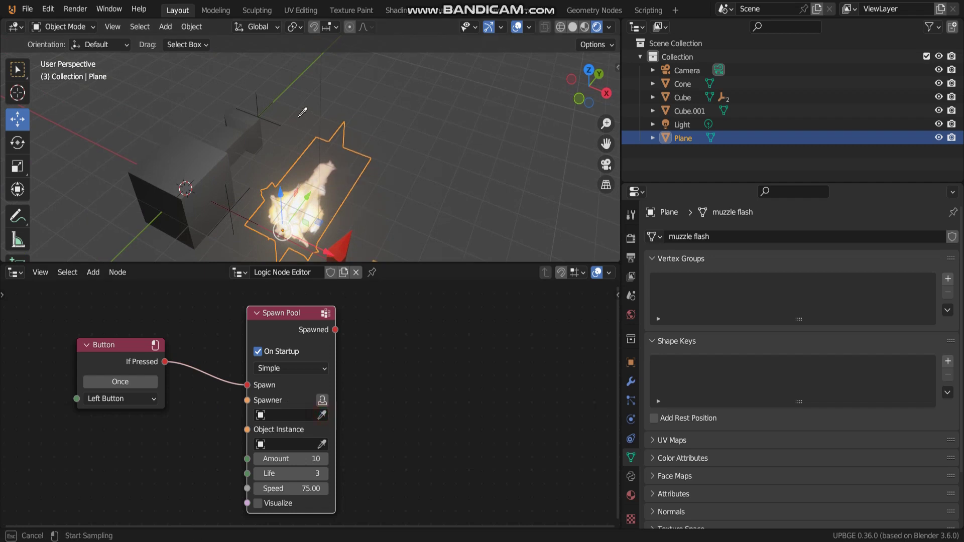
click(258, 98)
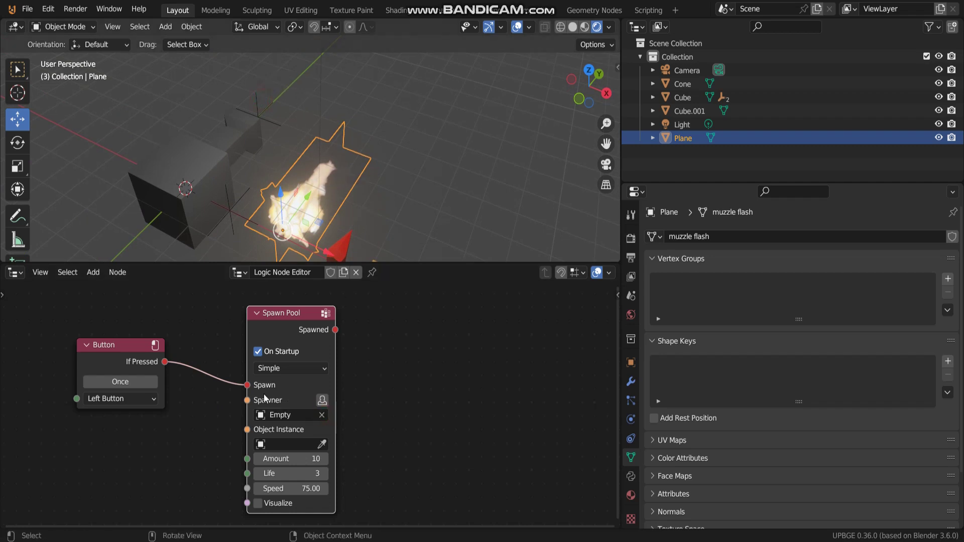
Set the Spawn Pool node's Object Instance to the muzzle flash plane
click(323, 443)
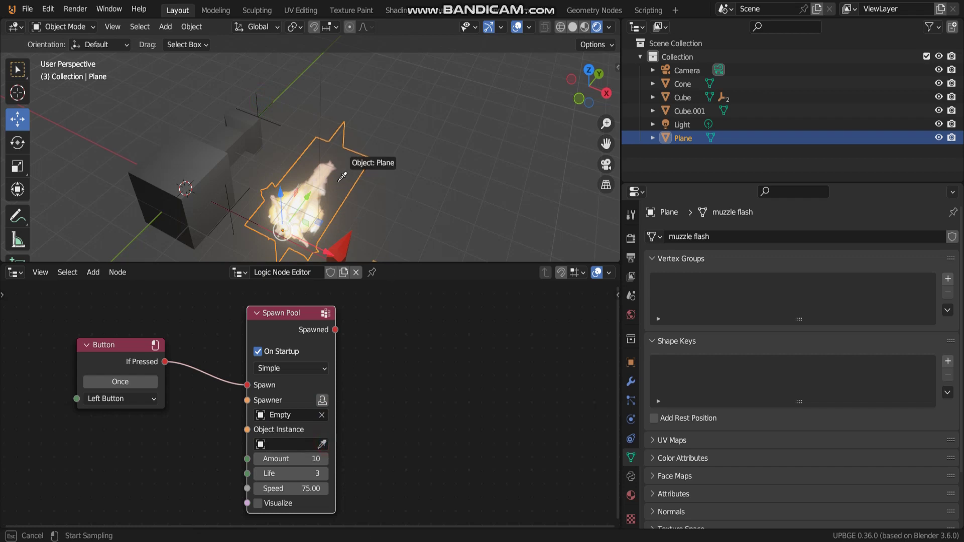
click(305, 197)
middle_drag(381, 212, 367, 195)
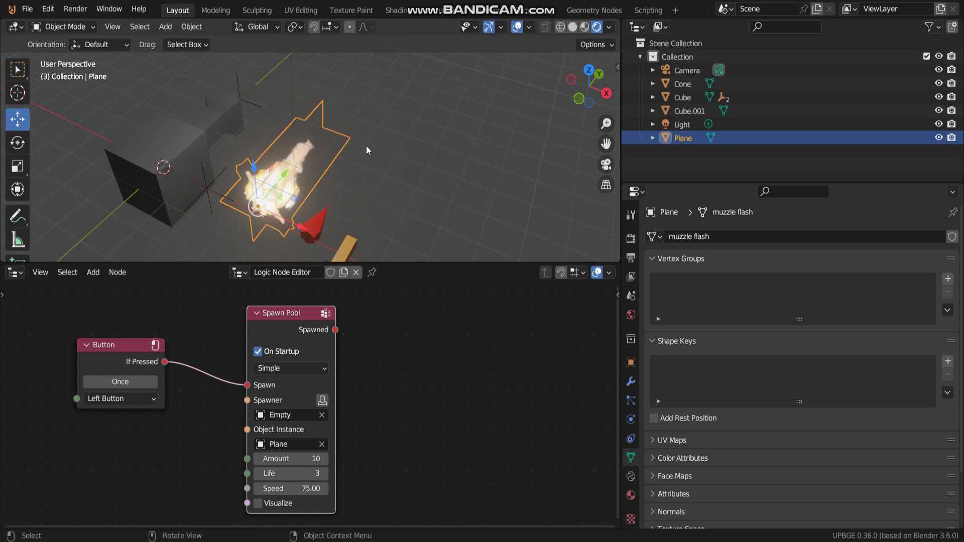
click(330, 156)
middle_drag(302, 173, 299, 169)
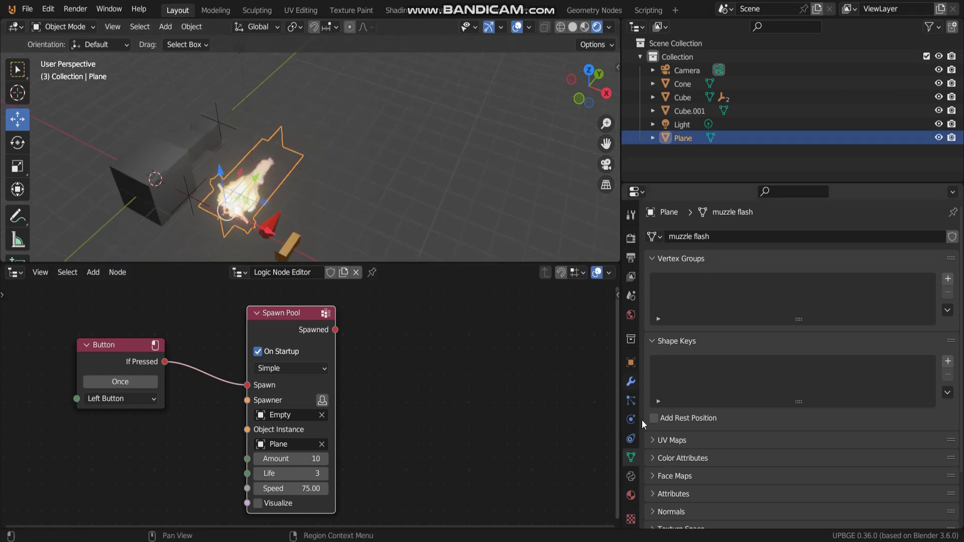
click(376, 204)
click(277, 172)
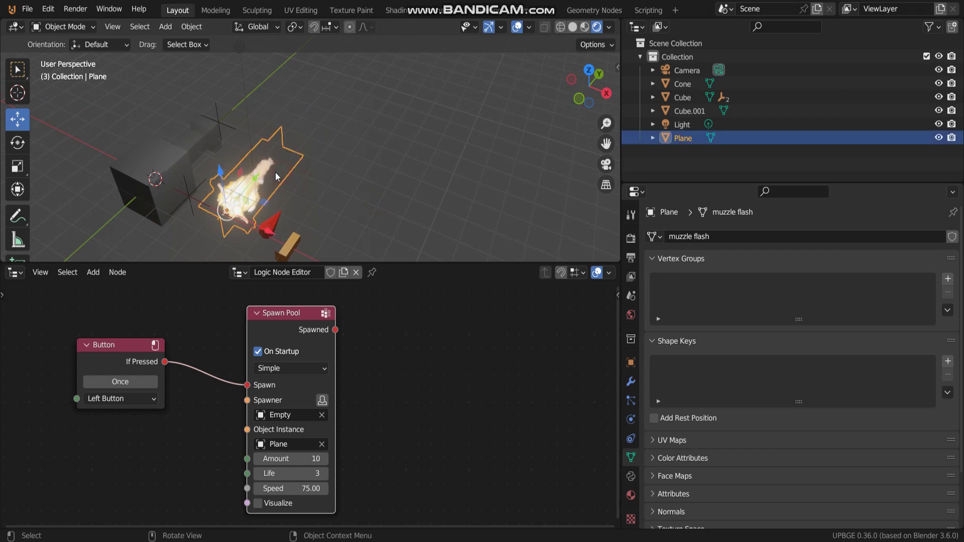
Set the Spawn Pool node's Speed to 0, Life to 0 and Amount to 100
scroll(352, 432, up, 1)
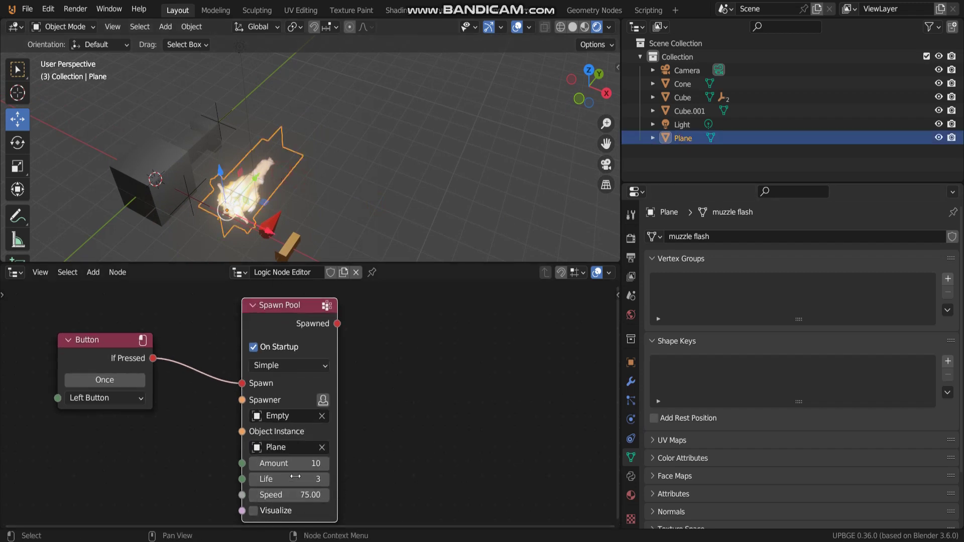
click(297, 495)
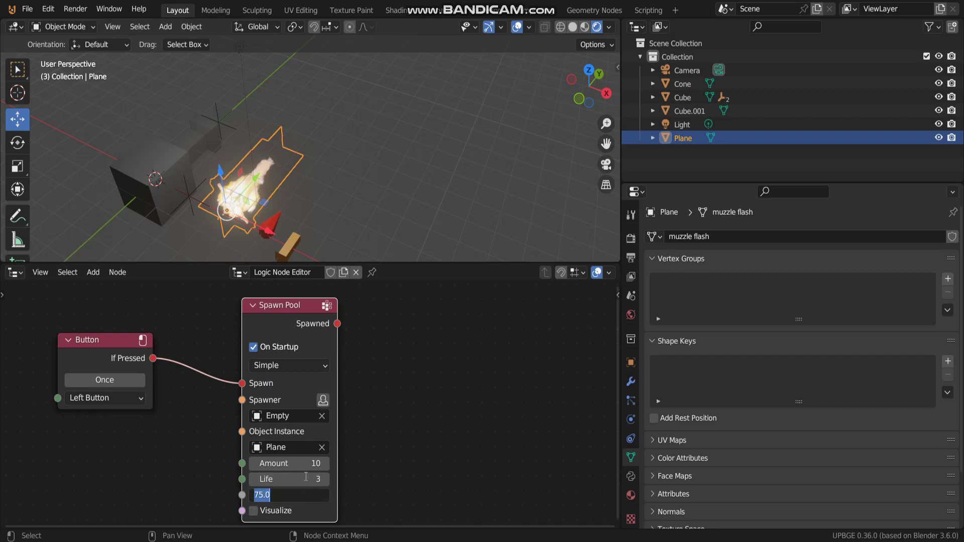
text(0)
click(353, 458)
drag(305, 480, 274, 479)
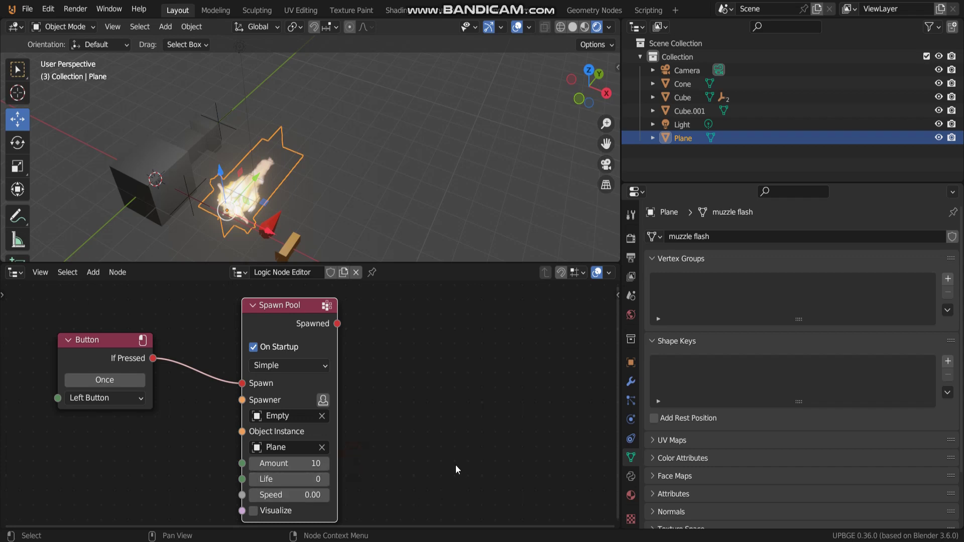
click(277, 464)
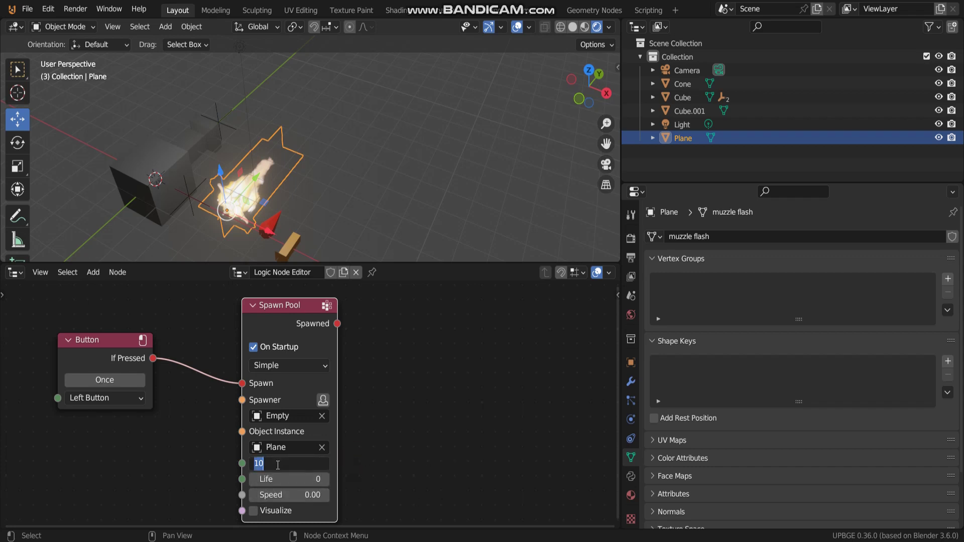
text(1000)
key(Return)
scroll(444, 450, down, 1)
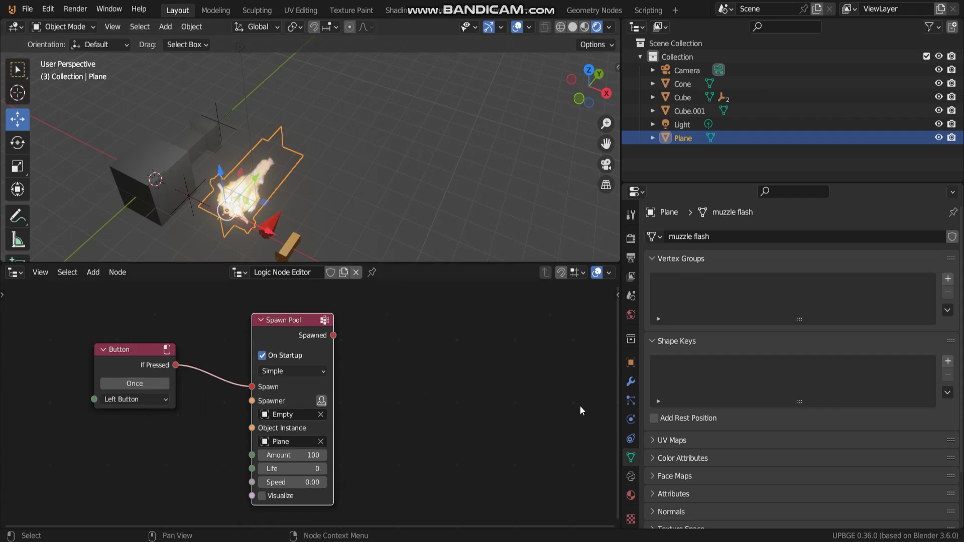
Show the node editor's sidebar and test-run the game in the viewport
click(618, 295)
click(402, 388)
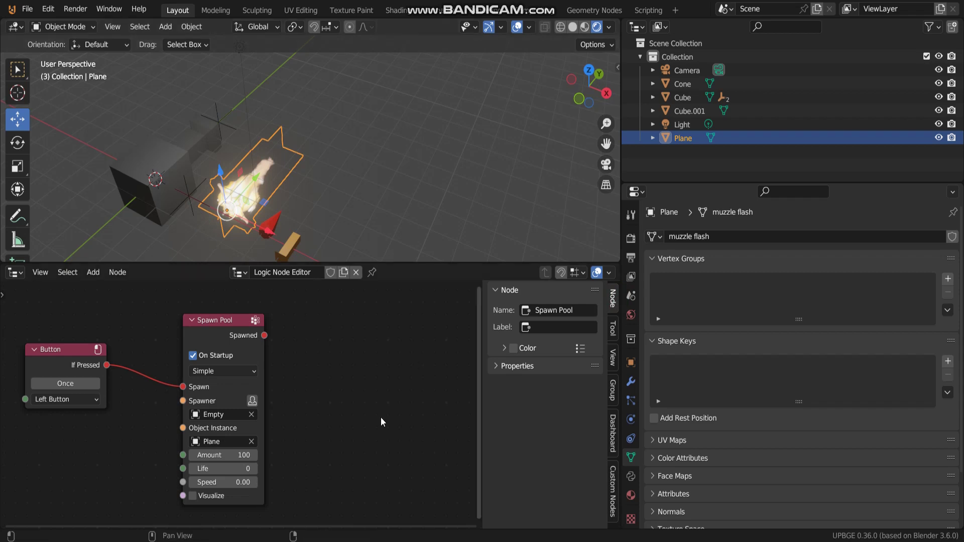
mouse_move(316, 188)
middle_down()
mouse_move(341, 189)
mouse_move(332, 191)
middle_up()
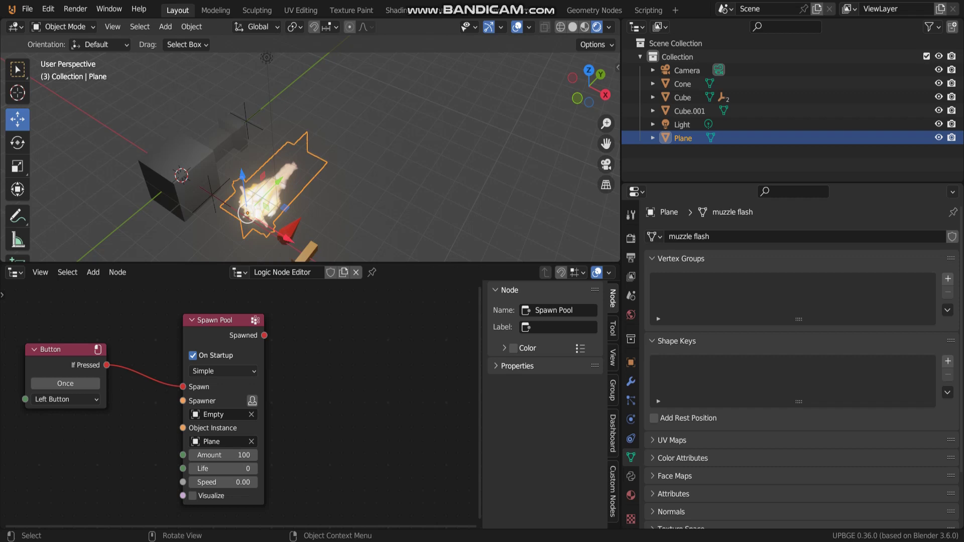
key(p)
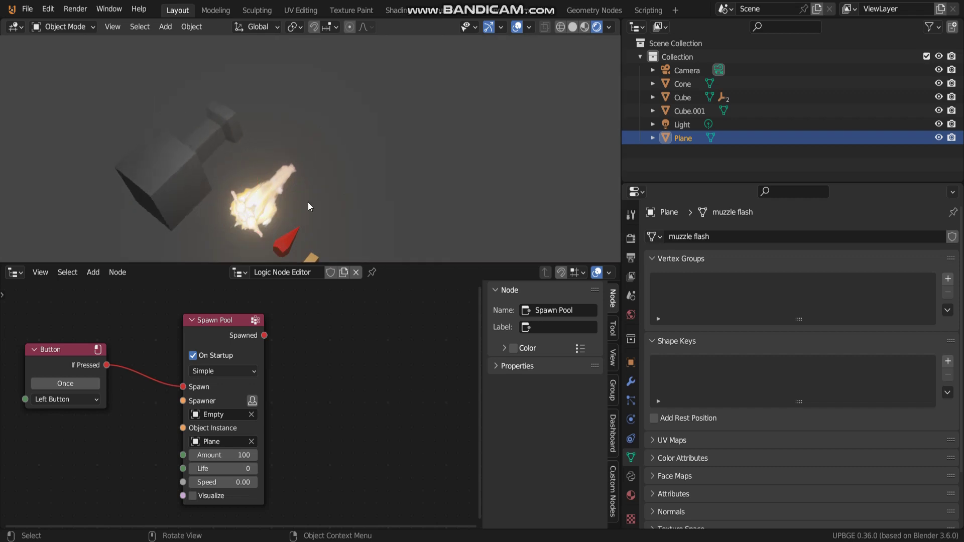
key(Escape)
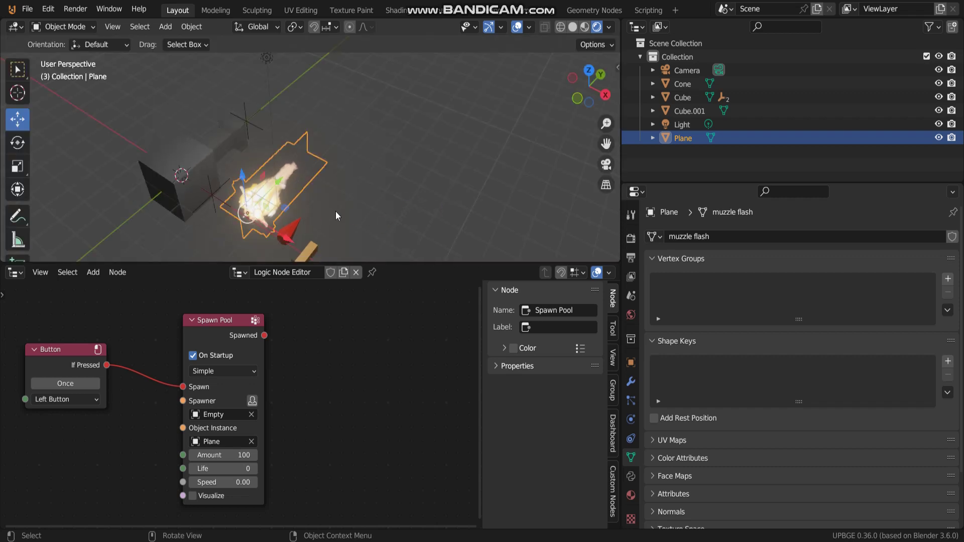
Apply the logic node tree to the selected muzzle flash plane and test-run the game
click(311, 222)
click(267, 198)
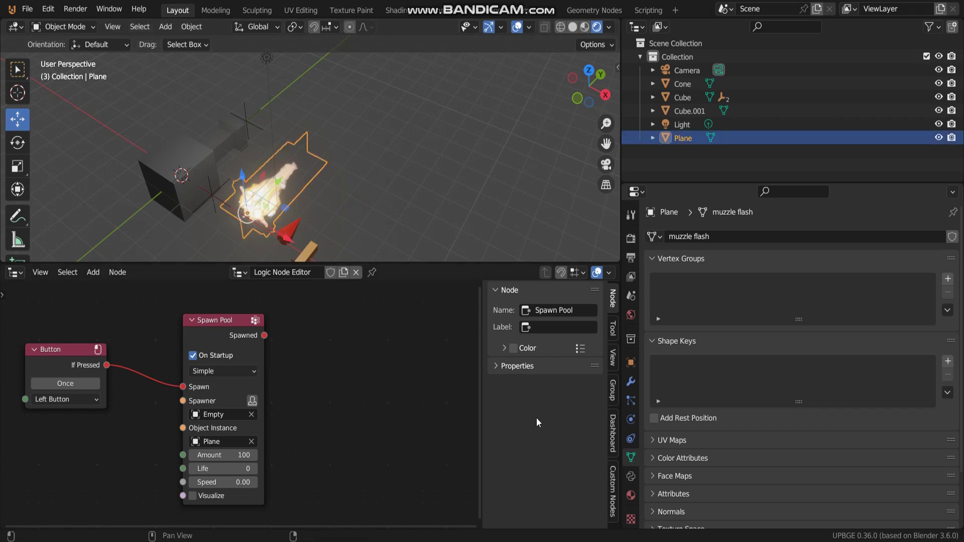
click(611, 433)
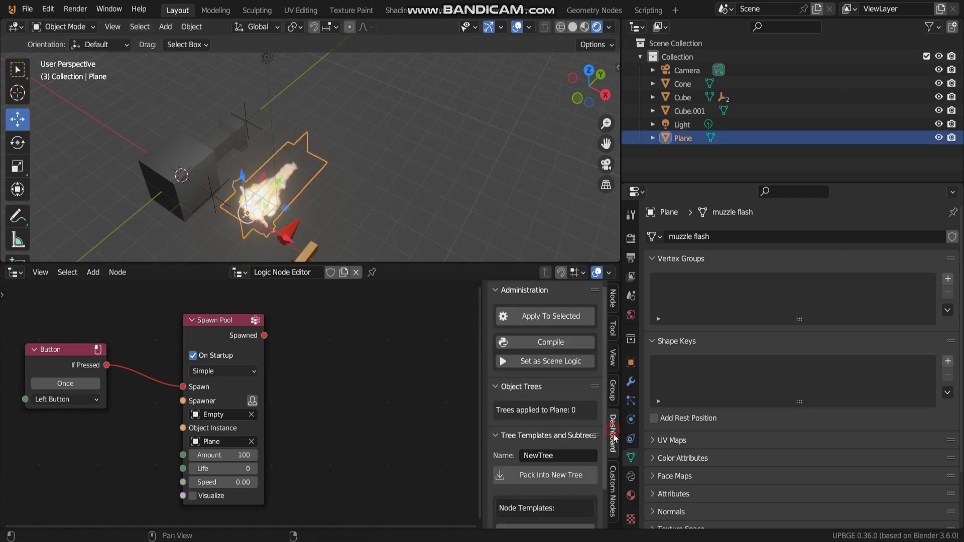
click(543, 315)
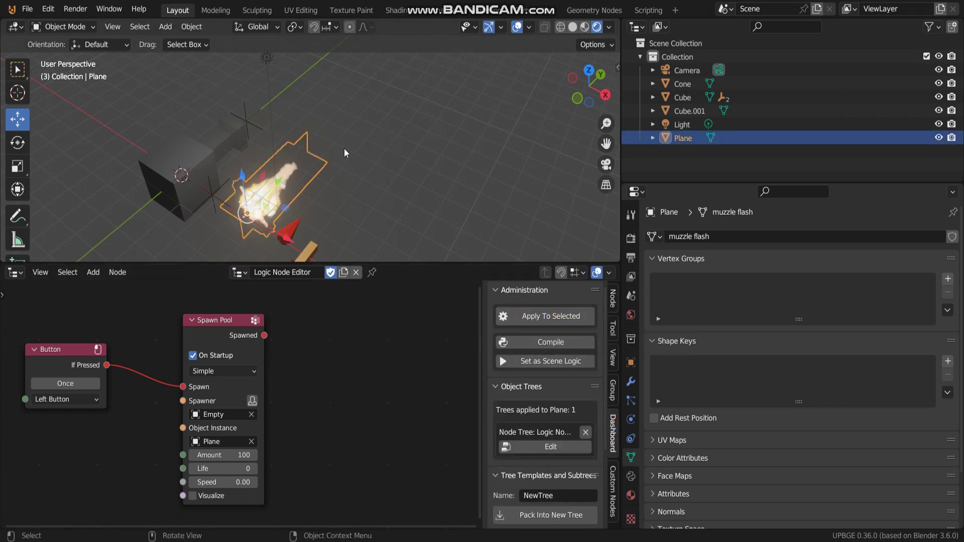
key(p)
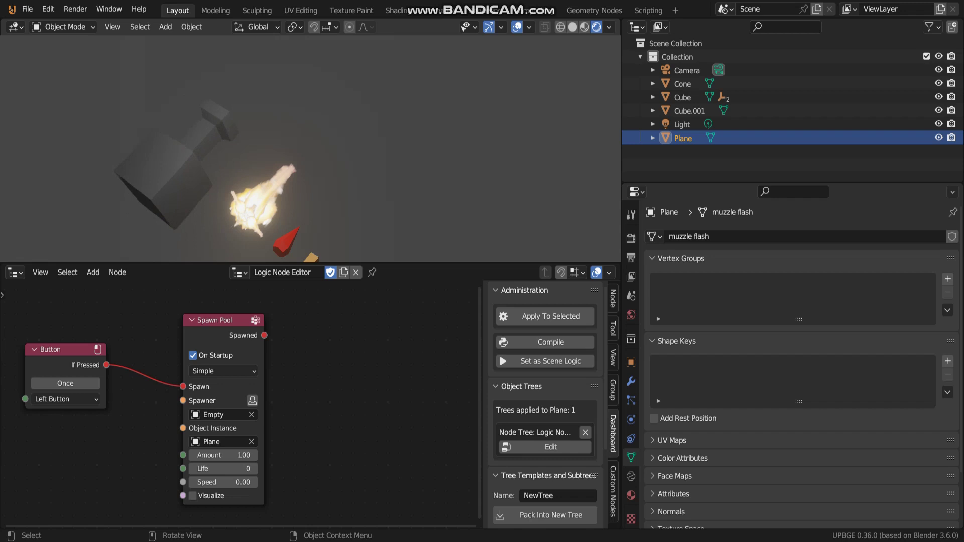
key(Escape)
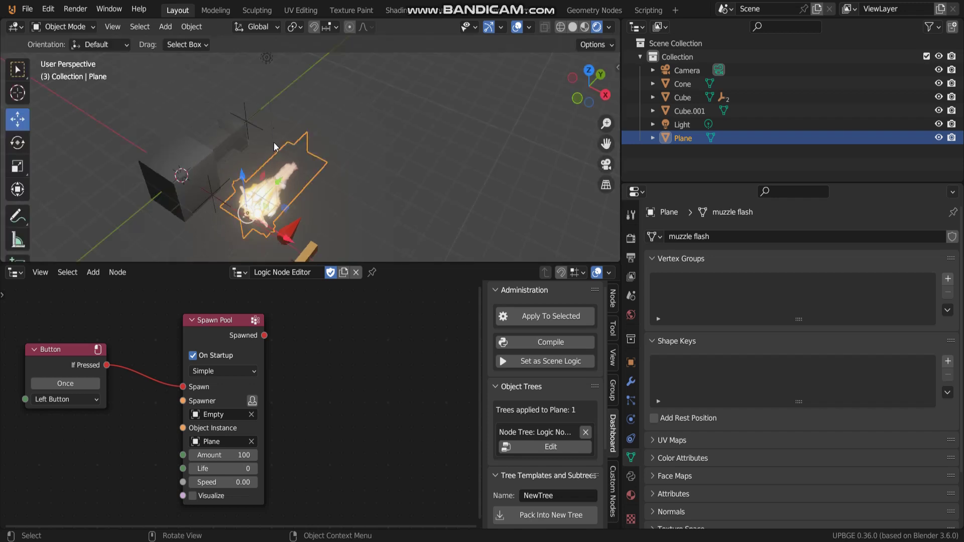
Set the muzzle flash plane's game physics type to No Collision and test-run the game
click(359, 171)
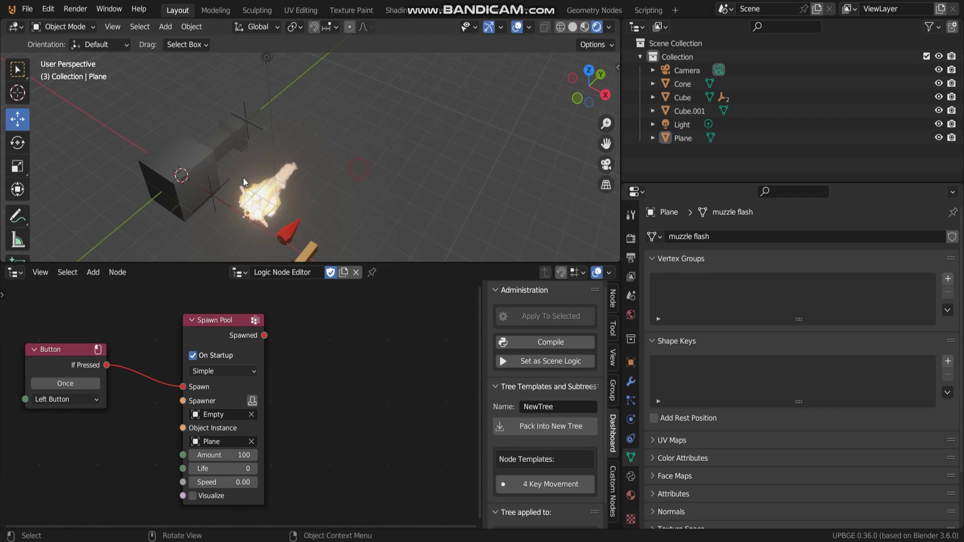
click(252, 198)
click(631, 420)
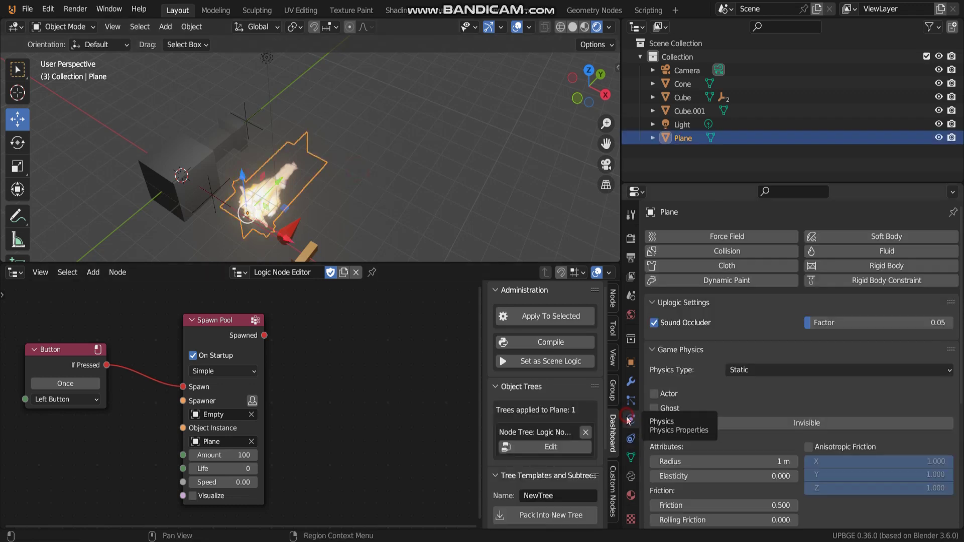
click(787, 370)
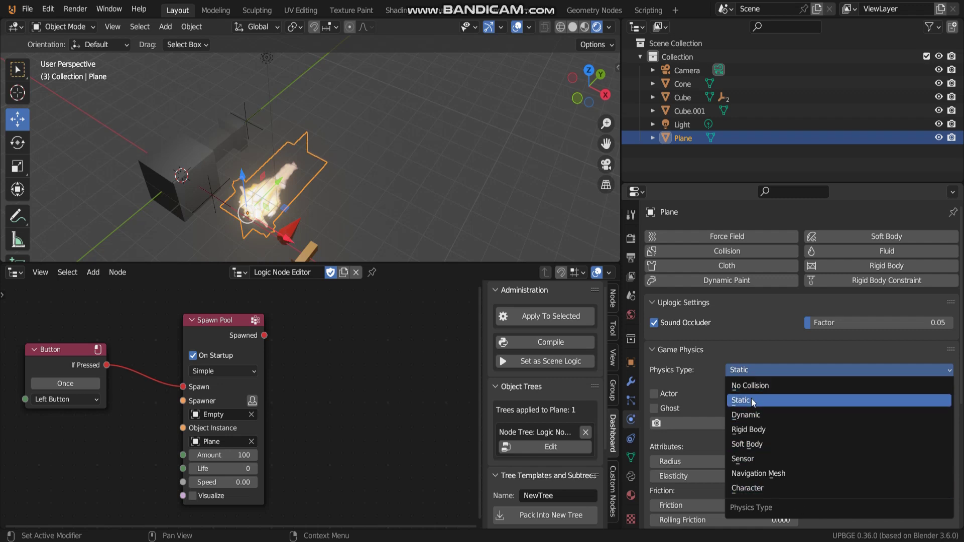
click(757, 386)
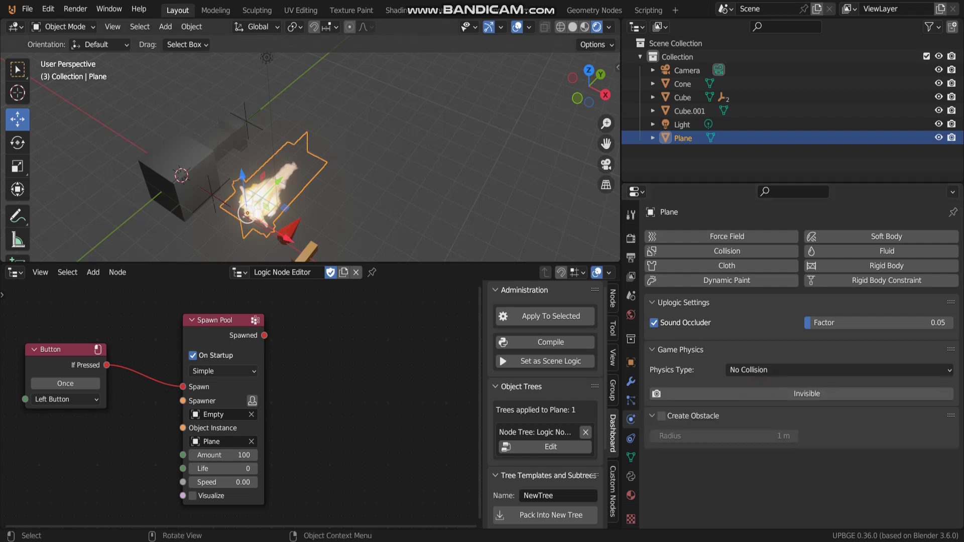
key(p)
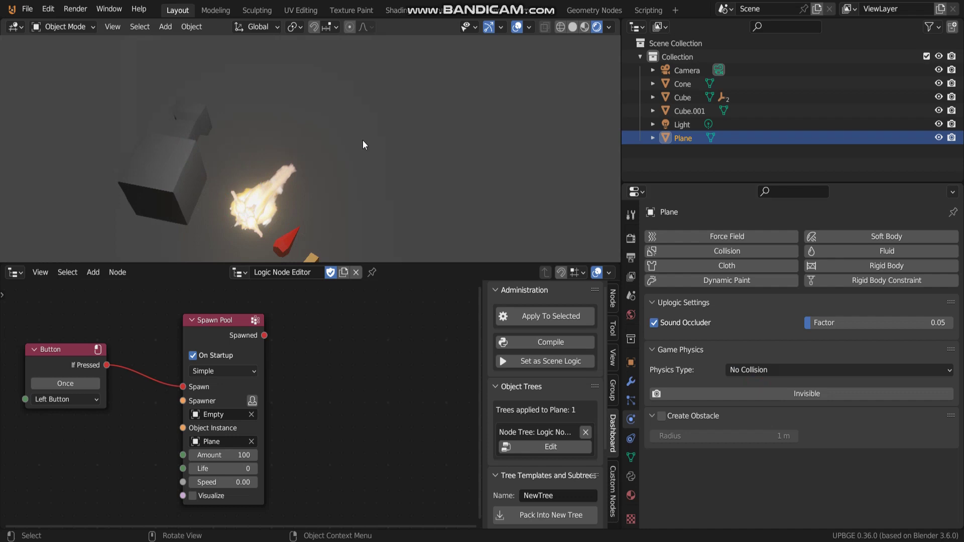
key(Escape)
Duplicate the Spawn Pool node beside the original and connect the Button's If Pressed output to the copy's Spawn input
scroll(349, 426, down, 1)
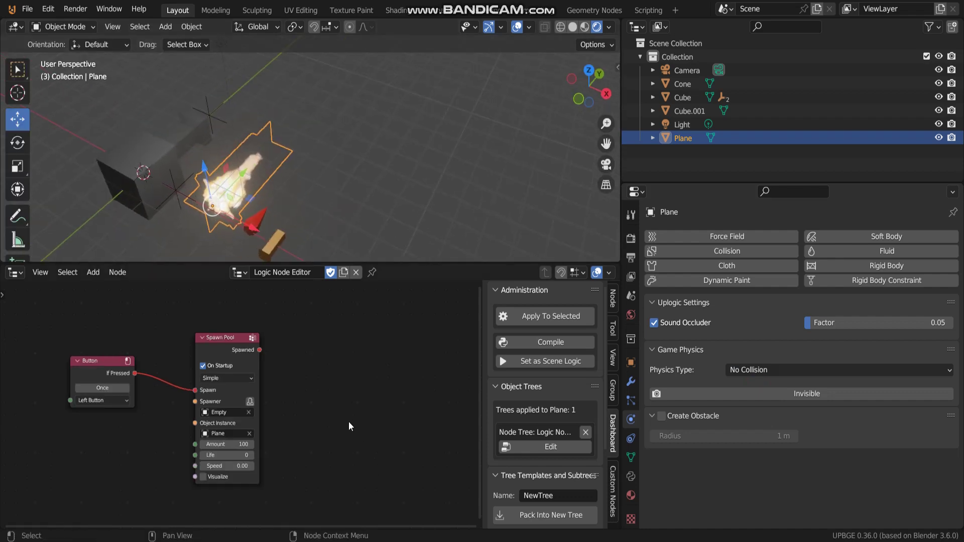
middle_drag(260, 337, 240, 327)
click(239, 327)
scroll(289, 351, up, 3)
middle_drag(305, 344, 306, 386)
scroll(348, 359, up, 1)
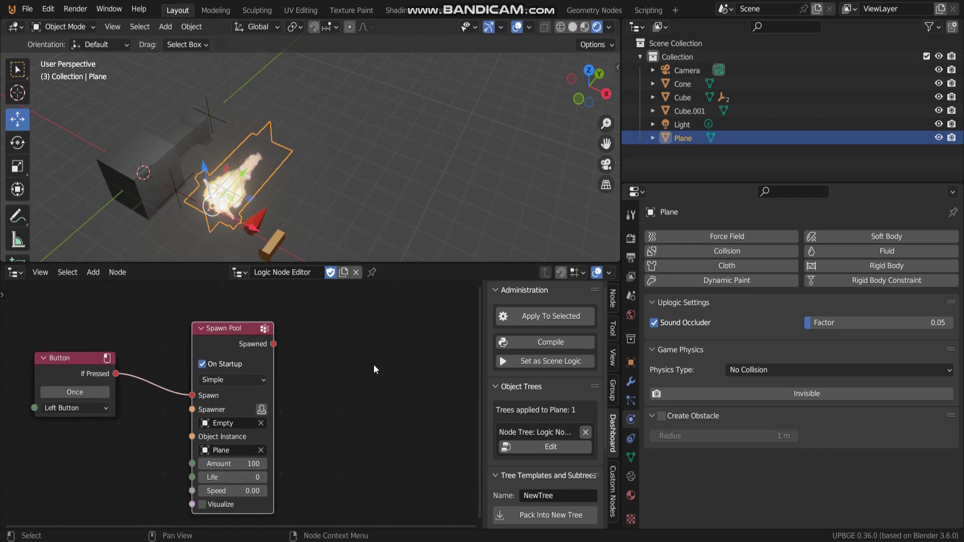
key(shift+d)
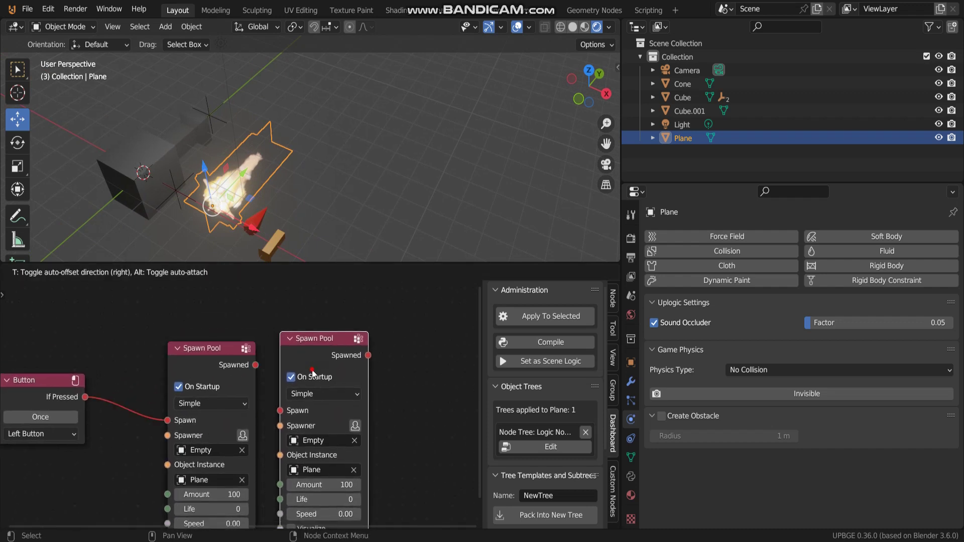
click(309, 375)
drag(79, 399, 280, 411)
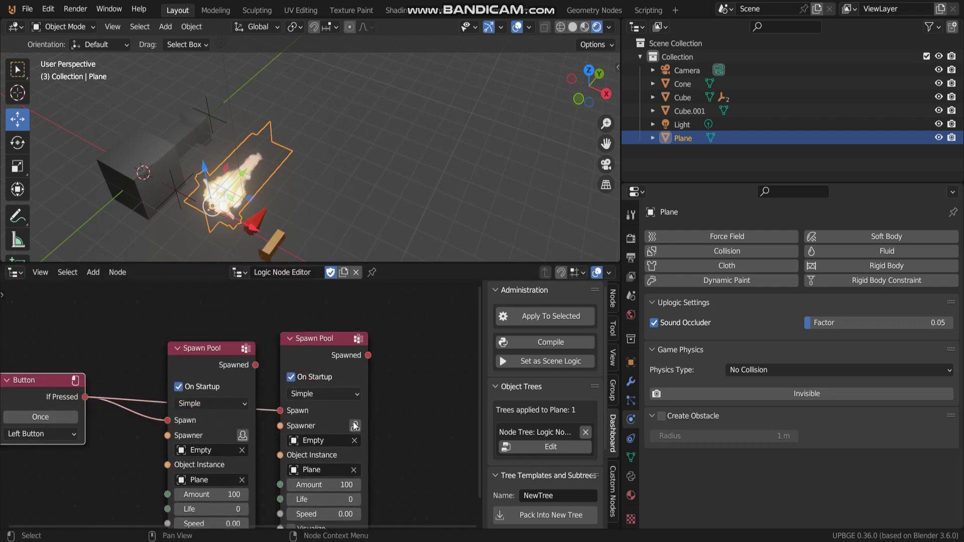
Replace the duplicated Spawn Pool node's Object Instance with the red Cone
click(353, 469)
click(325, 440)
click(312, 446)
click(329, 445)
click(330, 448)
click(345, 444)
key(Return)
click(334, 441)
click(332, 456)
click(354, 469)
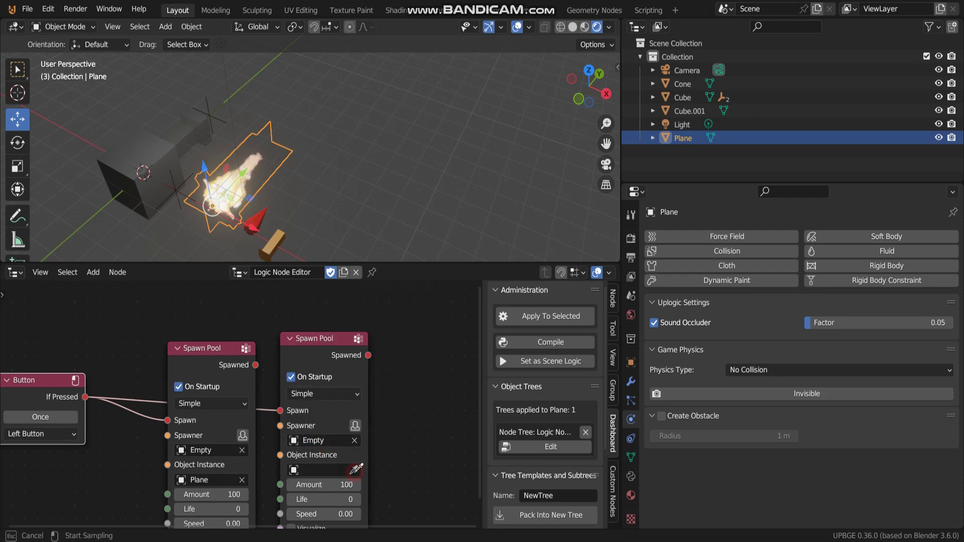
right_click(316, 485)
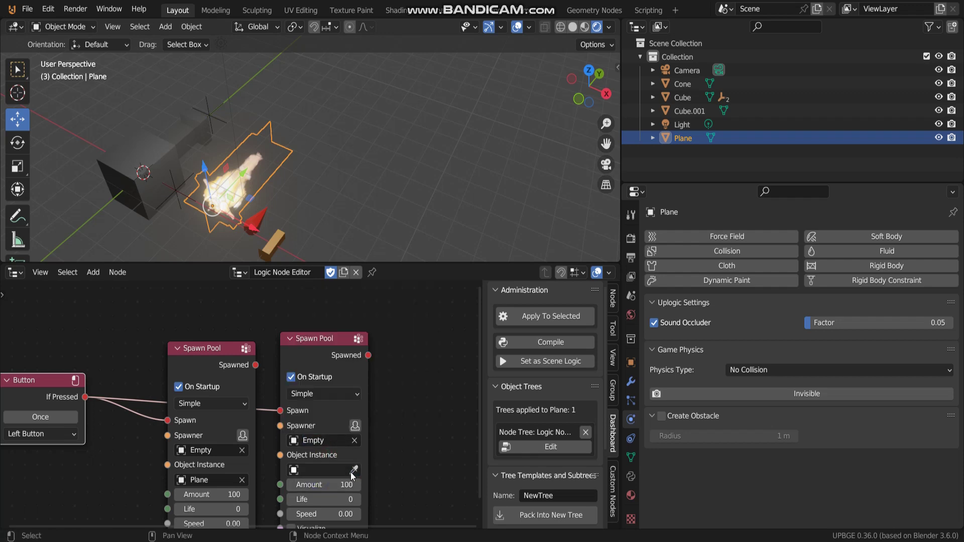
click(353, 470)
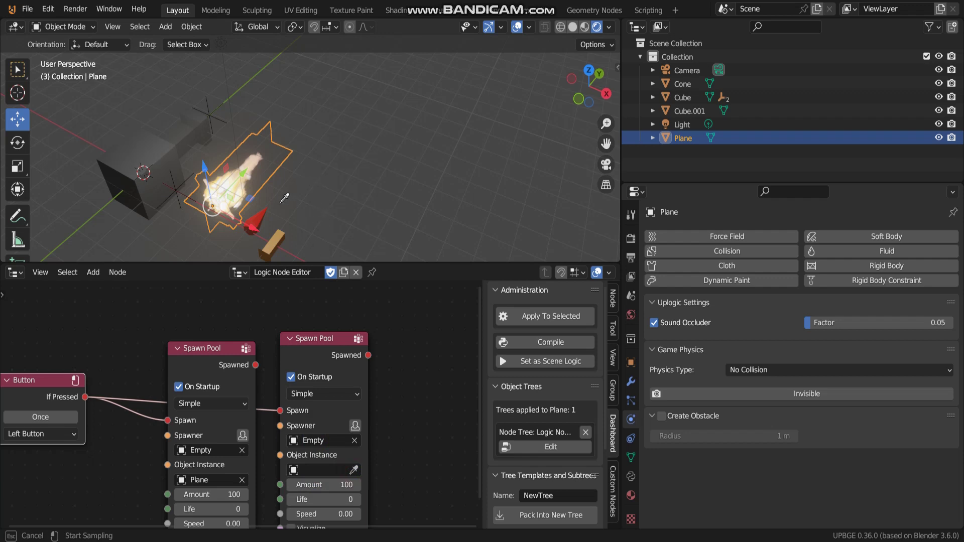
click(258, 221)
shift+middle_drag(302, 180, 346, 180)
click(348, 178)
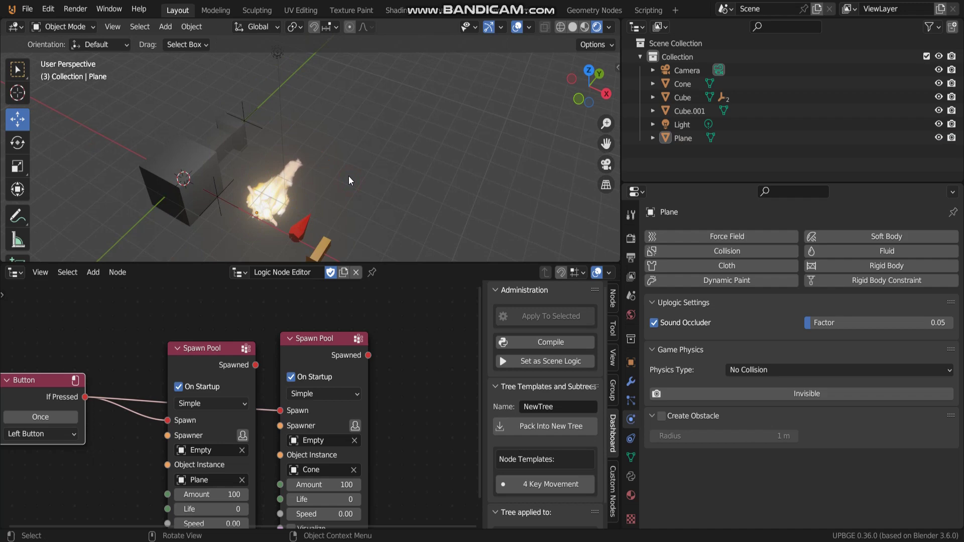
Set Life to 2 and Speed to 1 on the Spawn Pool node that spawns the Cone
scroll(385, 472, up, 3)
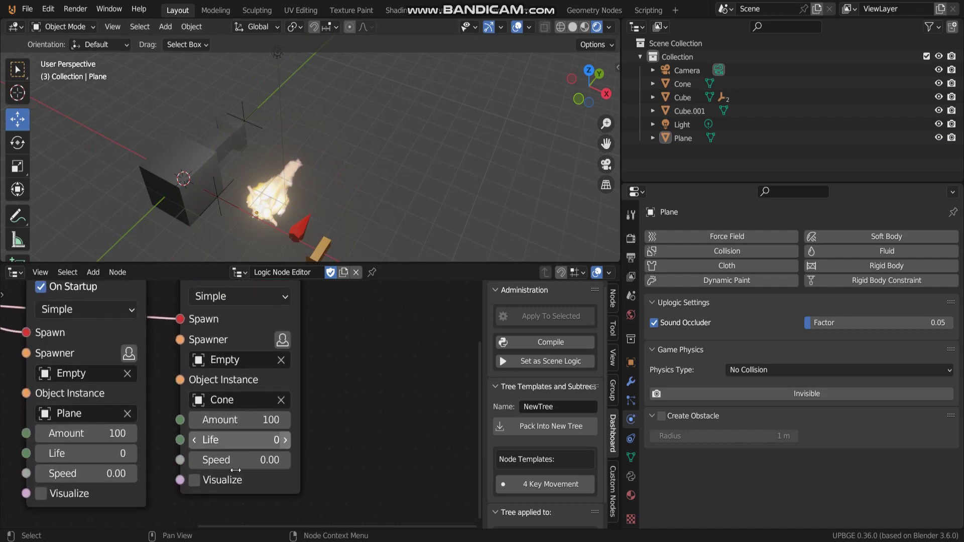
click(243, 441)
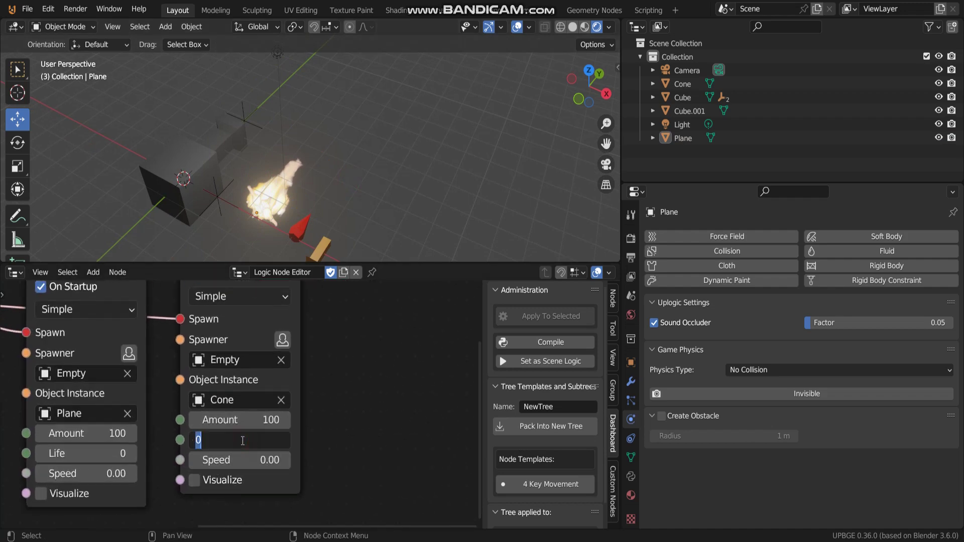
key(Return)
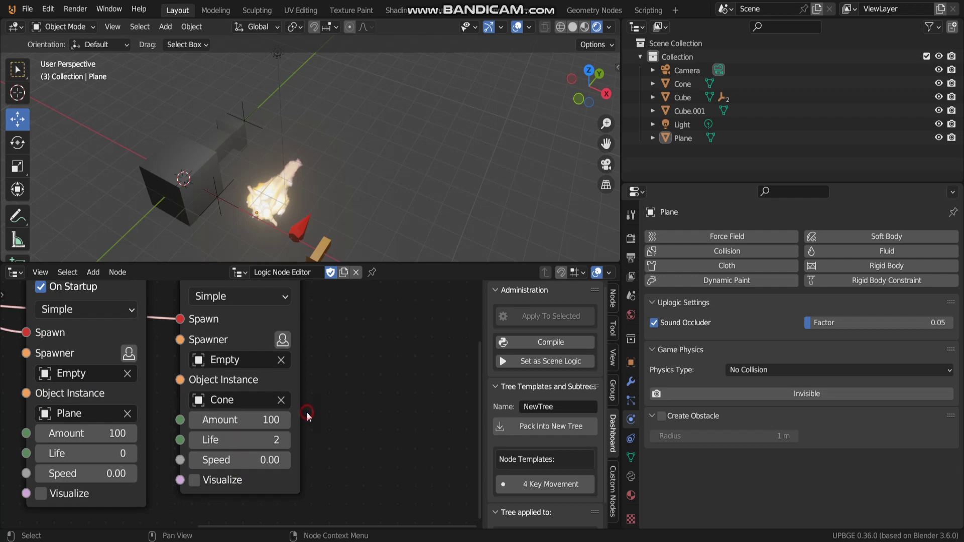
click(237, 478)
click(245, 461)
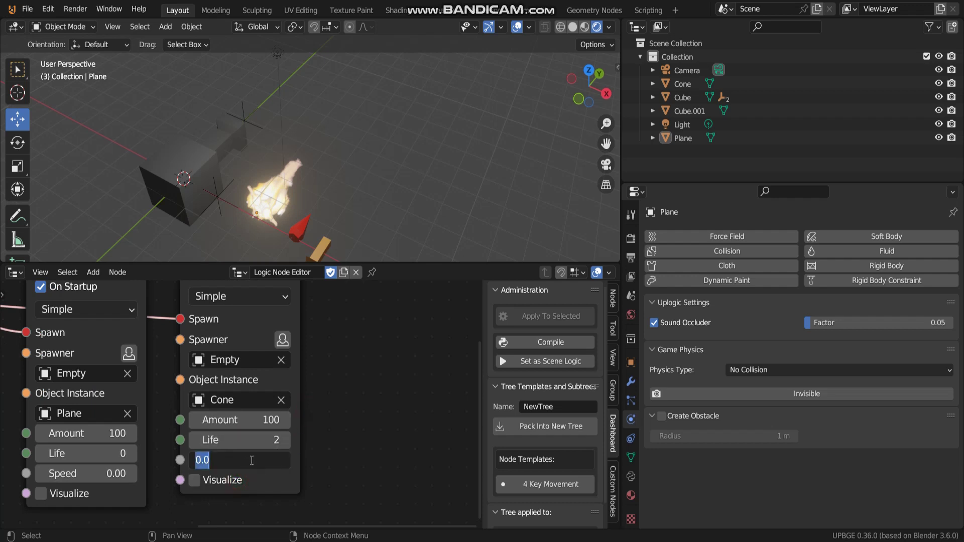
text(1)
key(Return)
Test-run the game to check how the red cone bullets spawn from the gun, and stop it
scroll(357, 450, down, 1)
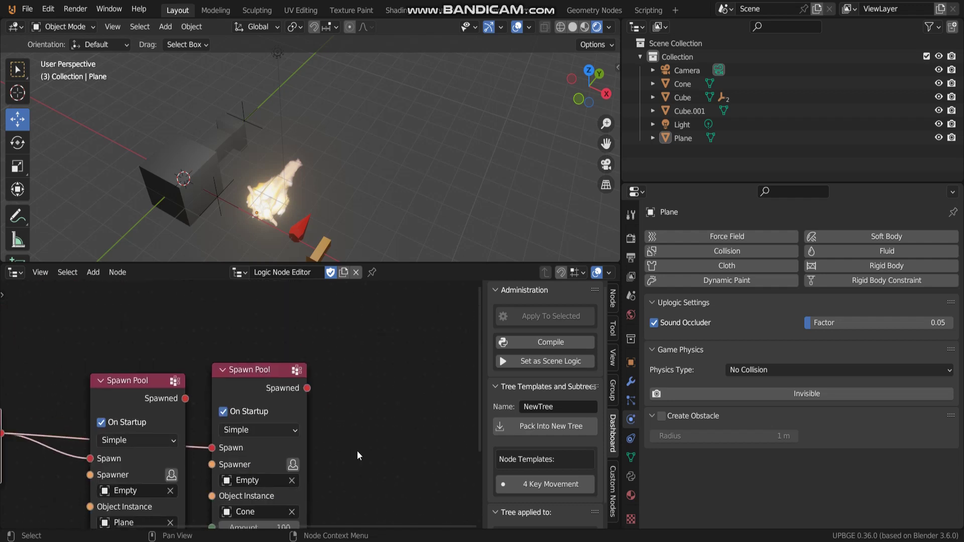
scroll(327, 162, down, 2)
mouse_move(327, 166)
middle_down()
mouse_move(335, 161)
mouse_move(325, 164)
middle_up()
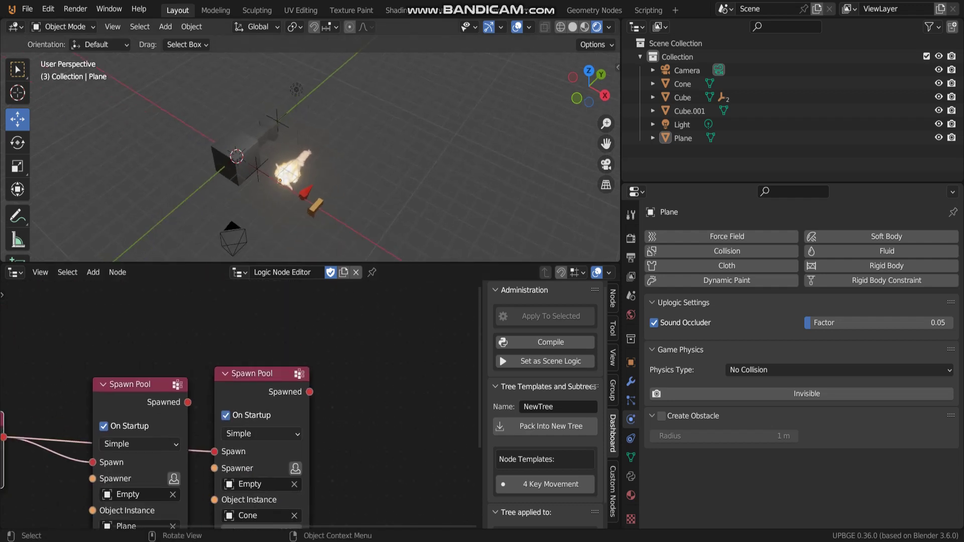
key(p)
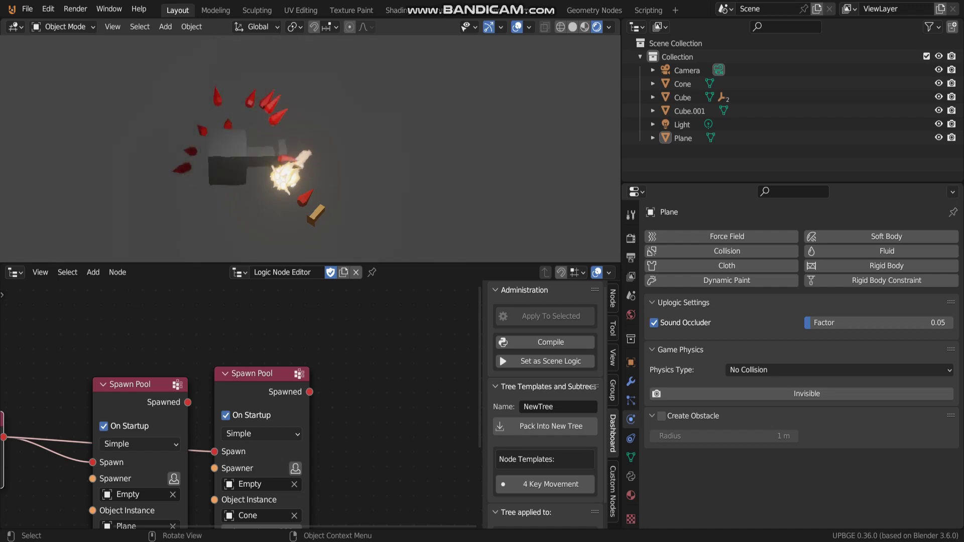
key(Escape)
Change the Cone's Spawn Pool behavior to Simple Bullet and test-run the game
click(348, 371)
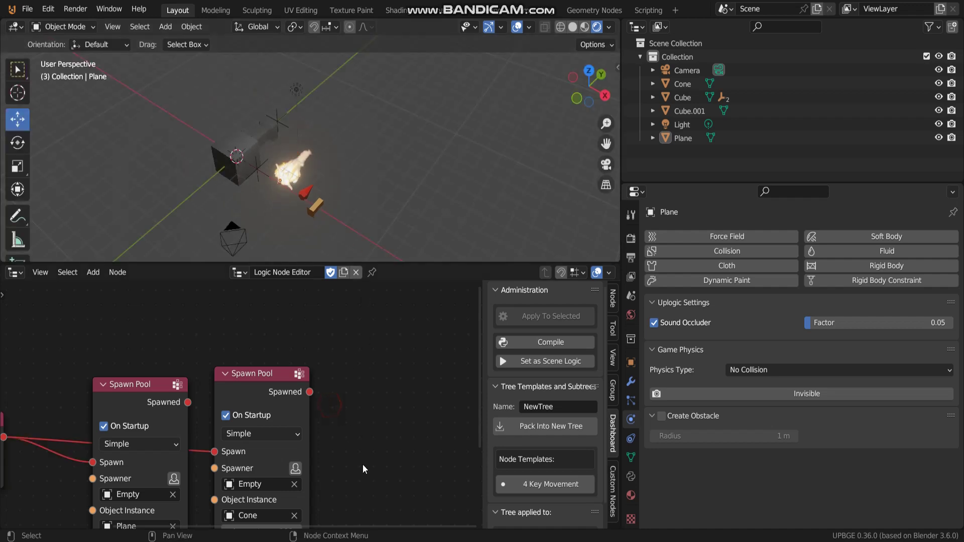
scroll(362, 464, up, 3)
middle_drag(351, 450, 363, 432)
click(284, 423)
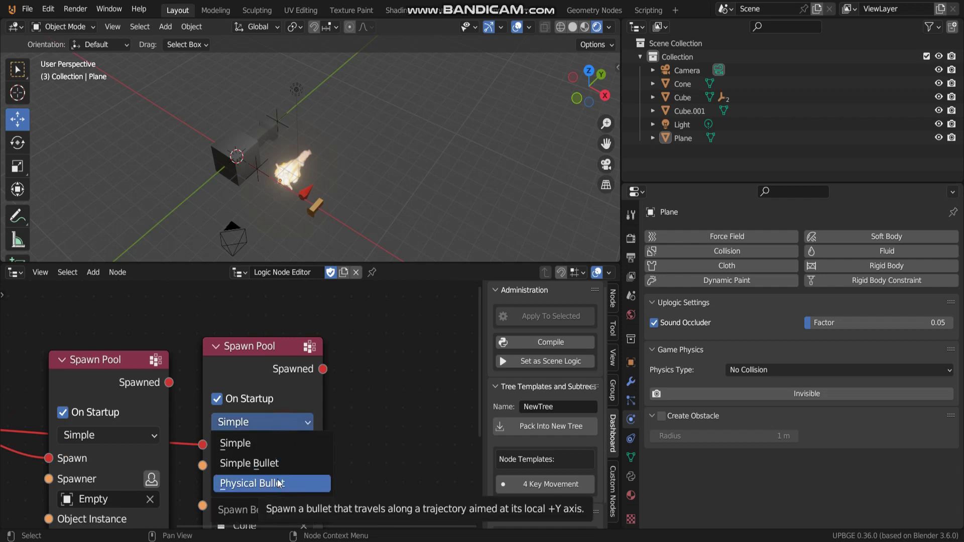
click(232, 466)
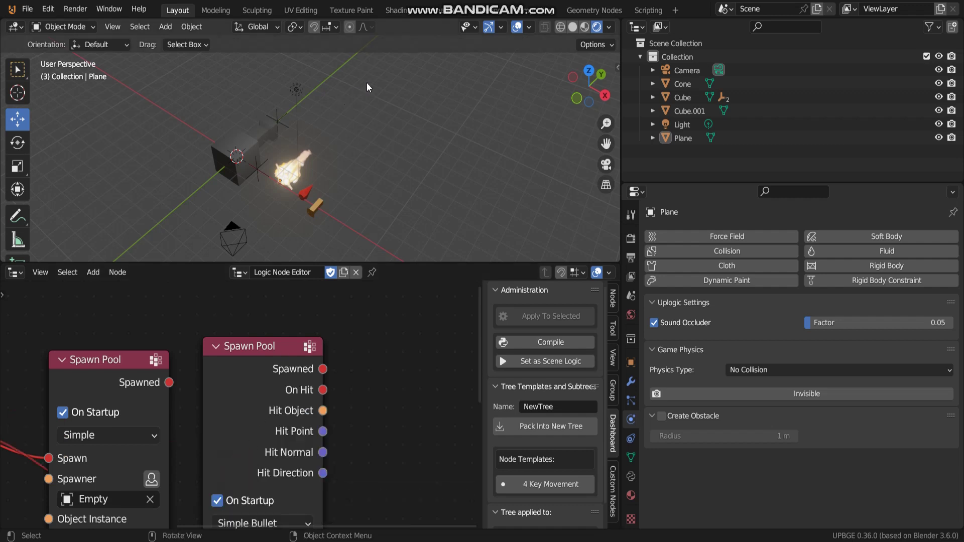
key(p)
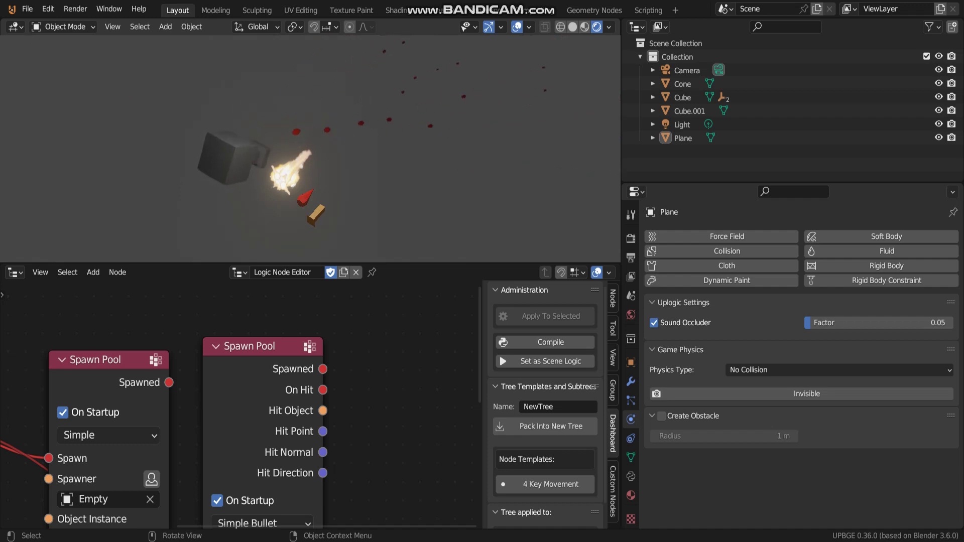
key(Escape)
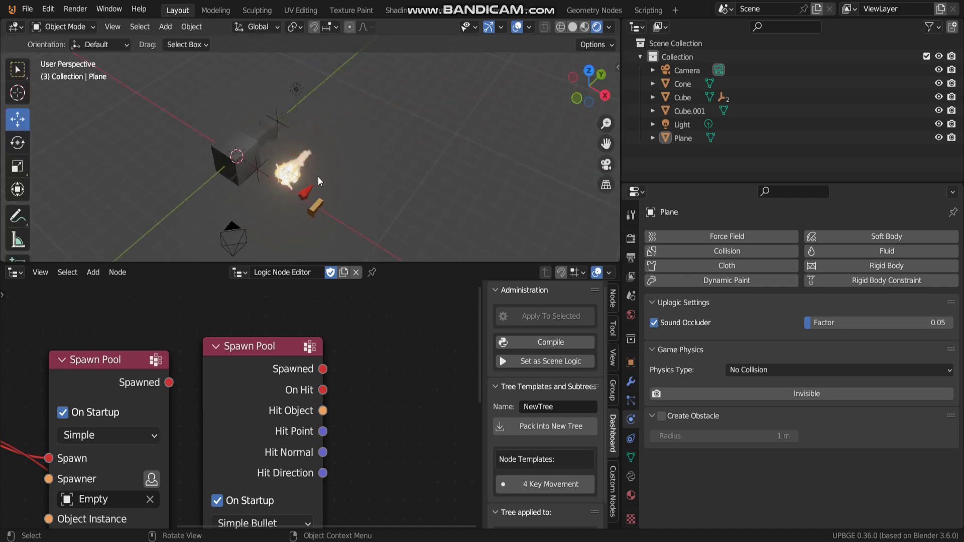
Select the orange cartridge cube and add a third Spawn Pool node beside the Cone's Spawn Pool
click(321, 194)
middle_drag(324, 198, 363, 182)
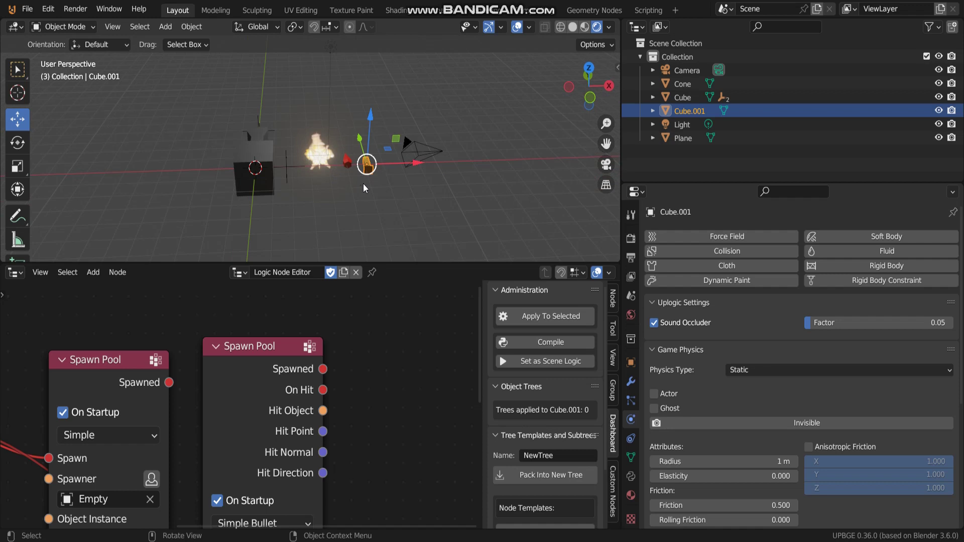
scroll(322, 344, down, 3)
scroll(251, 362, down, 1)
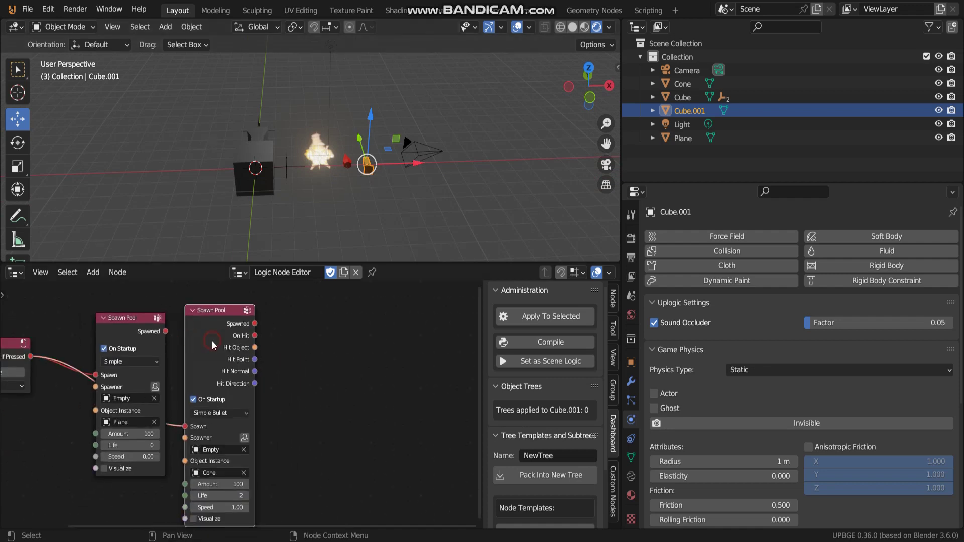
middle_drag(212, 346, 227, 368)
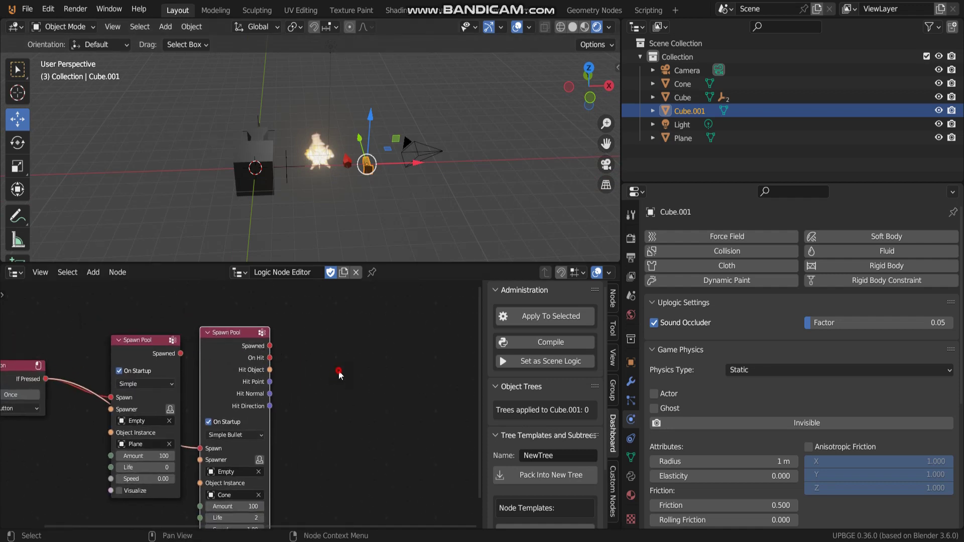
key(shift+a)
key(Escape)
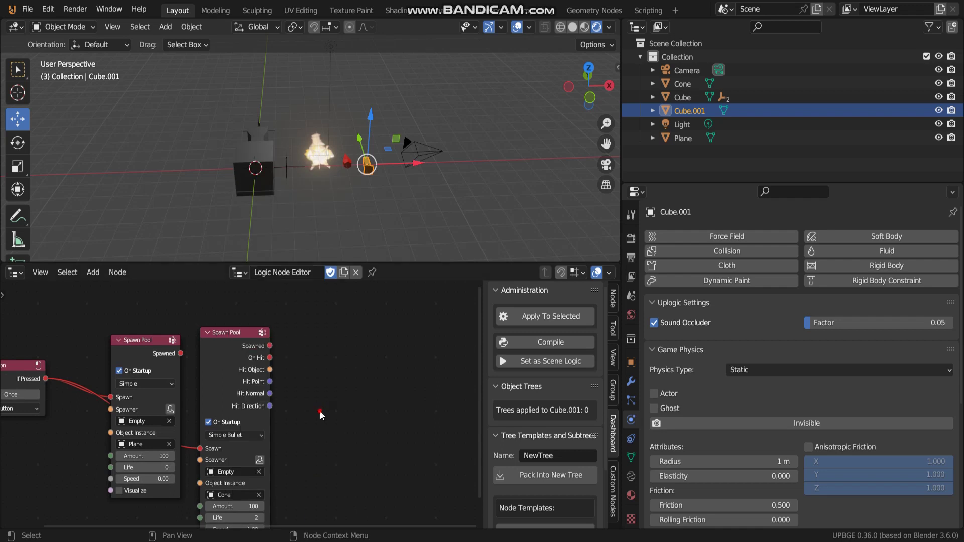
key(shift+a)
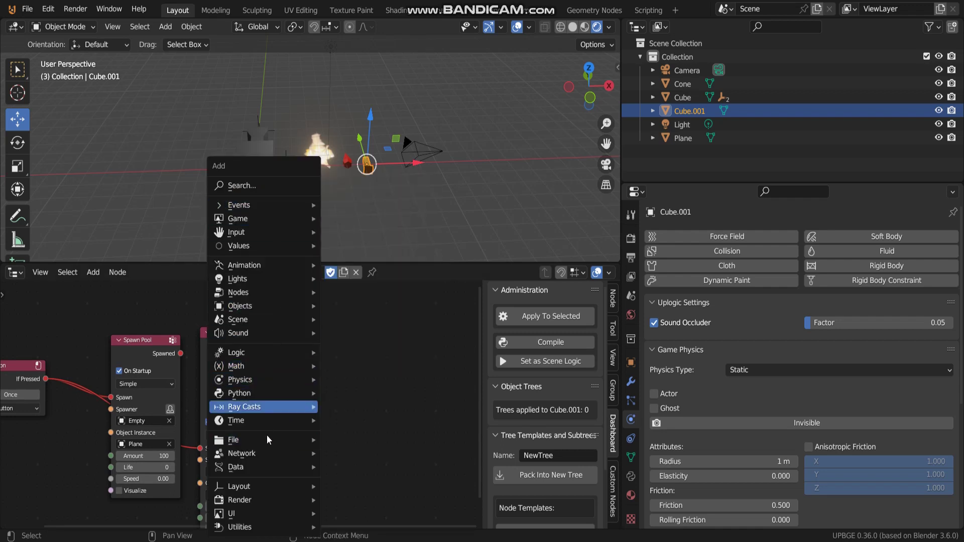
click(275, 307)
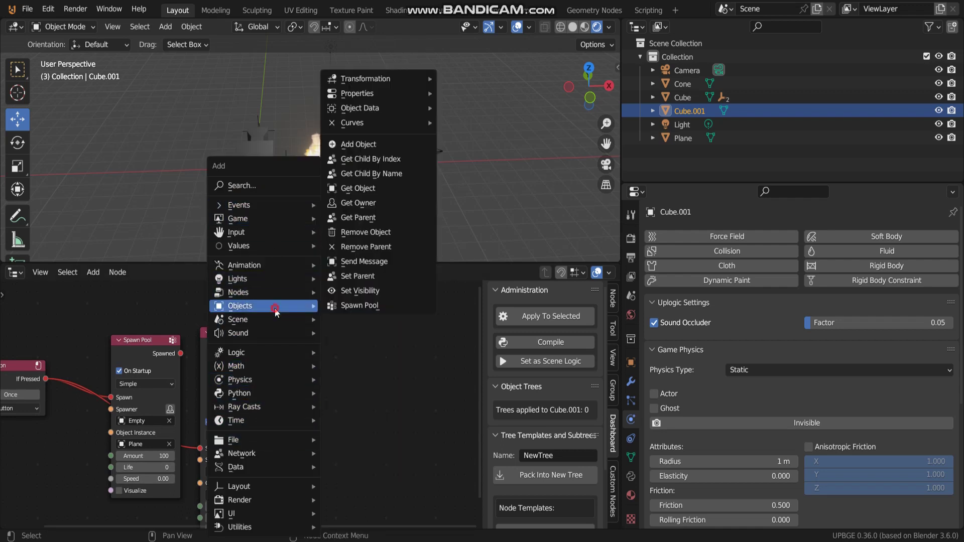
click(359, 305)
click(334, 338)
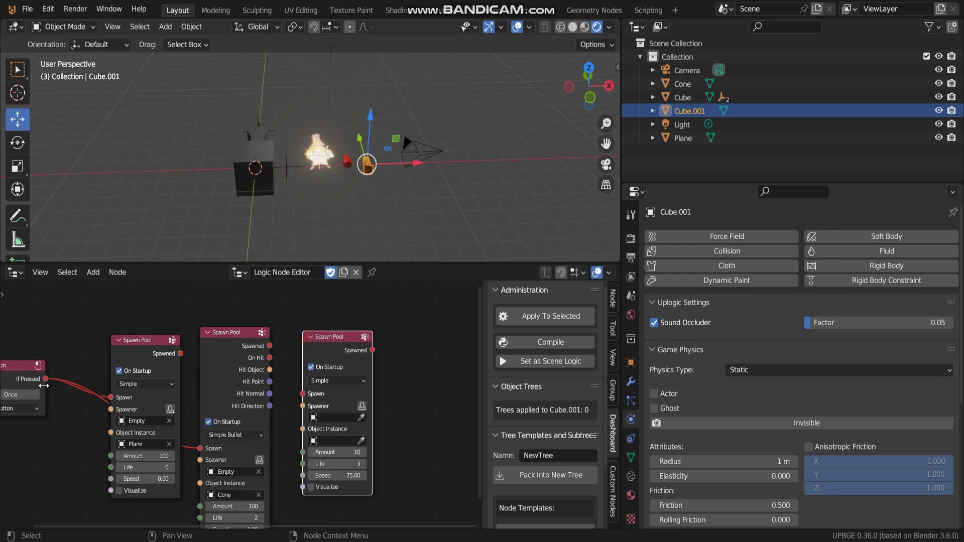
Connect the Button's If Pressed output to the new Spawn Pool's Spawn input and set its behavior to Physical Bullet
drag(45, 380, 304, 395)
middle_drag(271, 395, 307, 384)
scroll(317, 383, up, 1)
scroll(318, 384, up, 2)
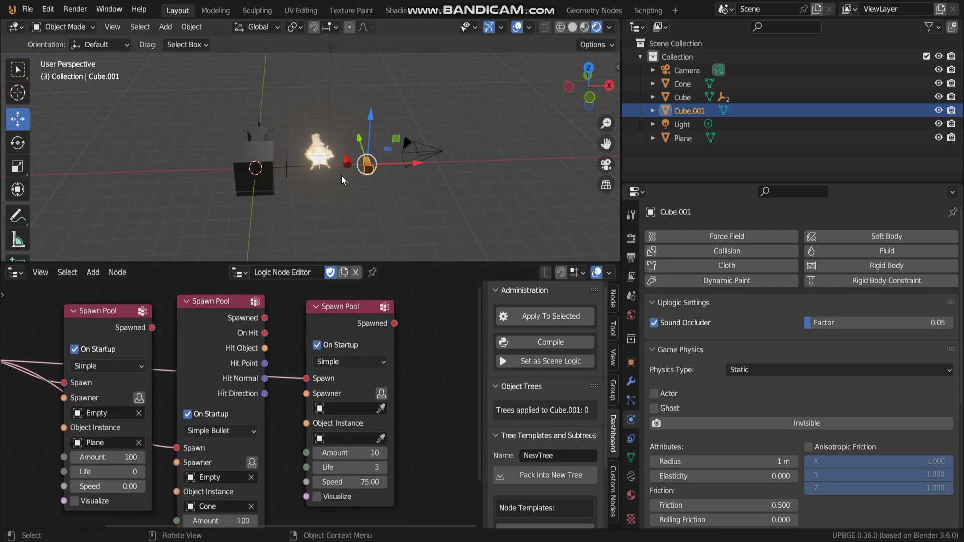
scroll(354, 175, up, 2)
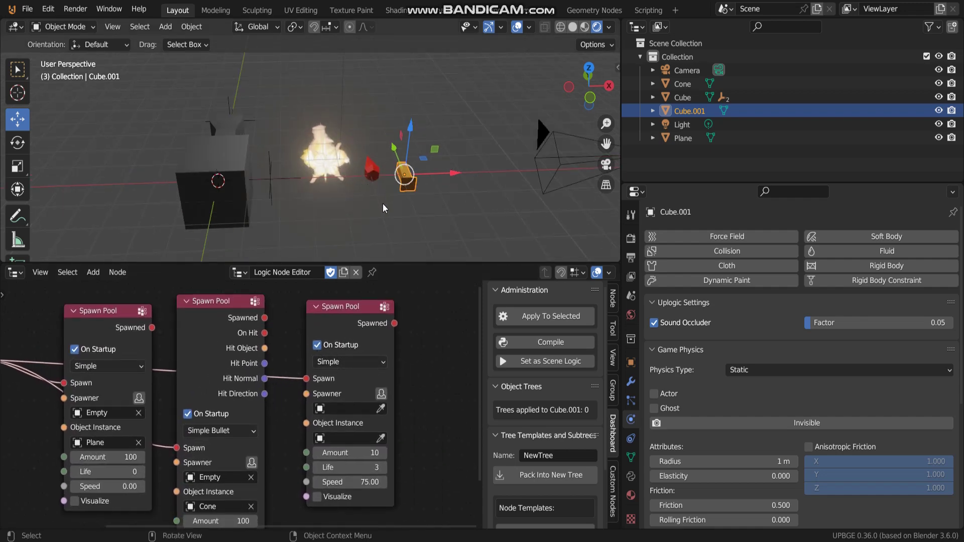
click(373, 363)
click(333, 421)
click(347, 361)
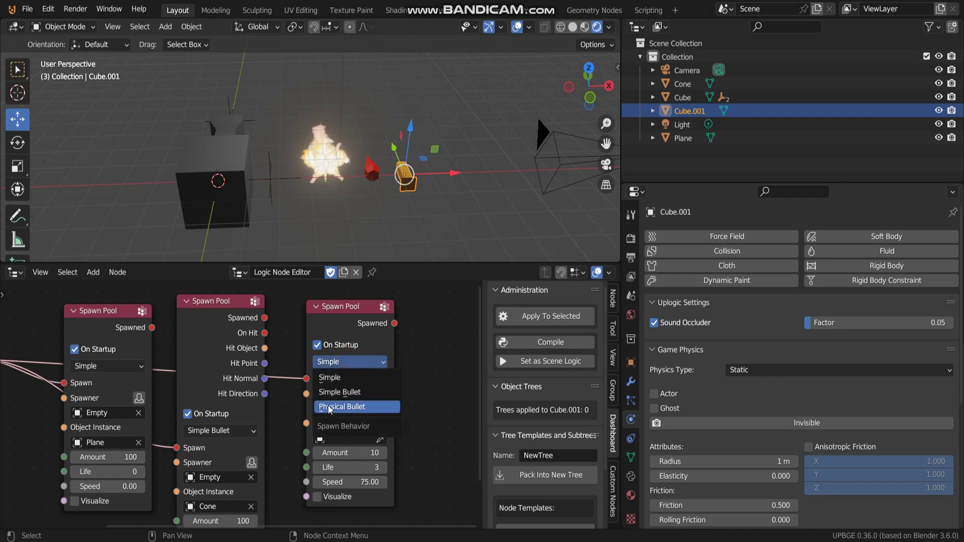
click(340, 408)
Set the Physical Bullet node's Spawner to Empty.001 at the gun's side and its Object Instance to the cartridge Cube.001
scroll(418, 400, up, 2)
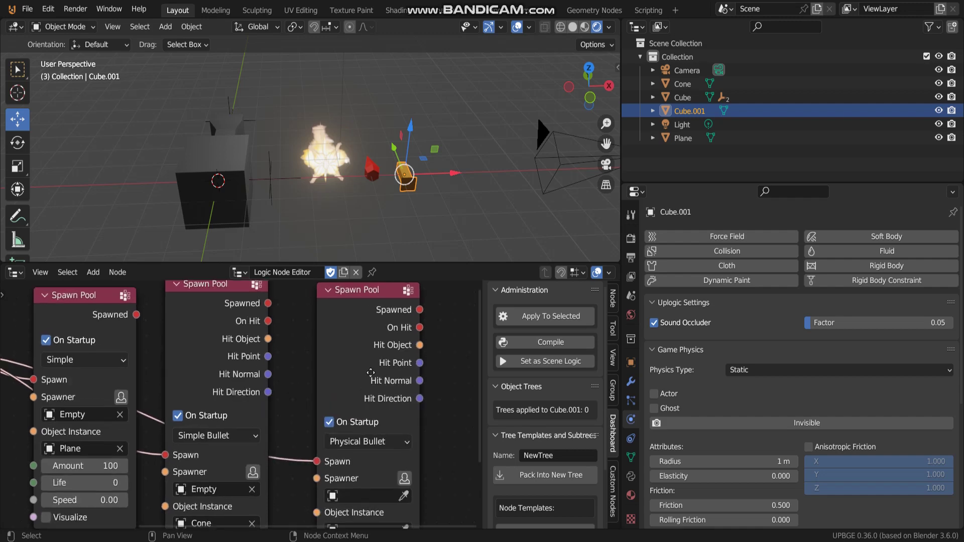
middle_drag(373, 375, 307, 282)
scroll(335, 323, down, 1)
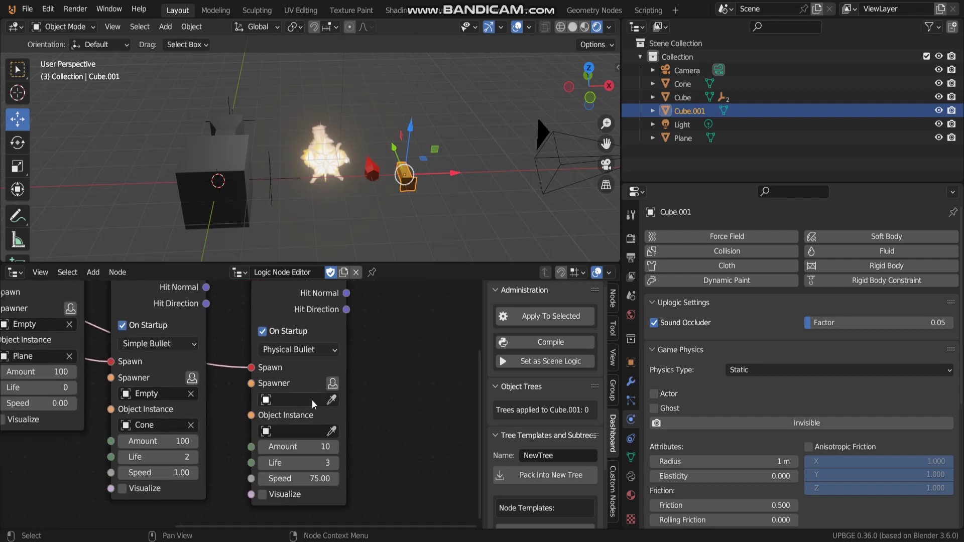
click(332, 400)
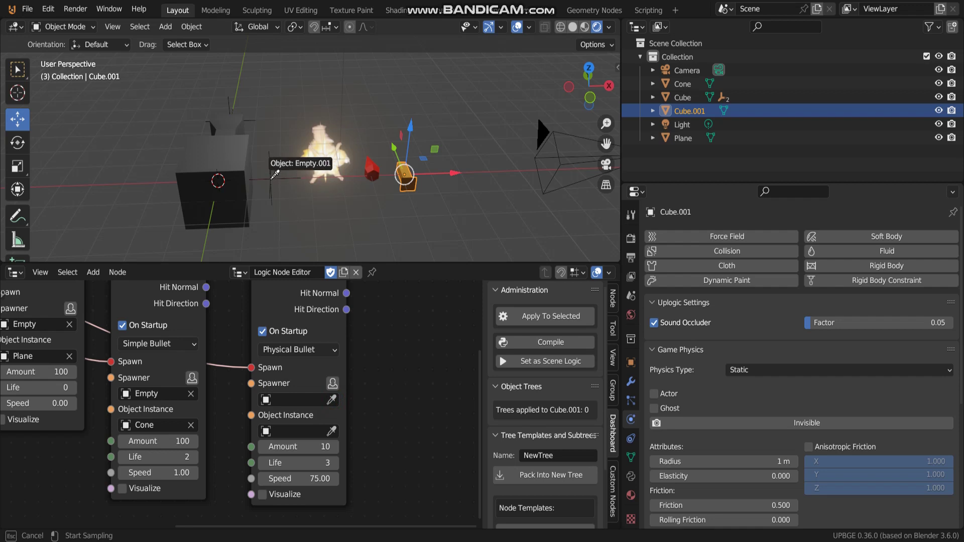
click(275, 174)
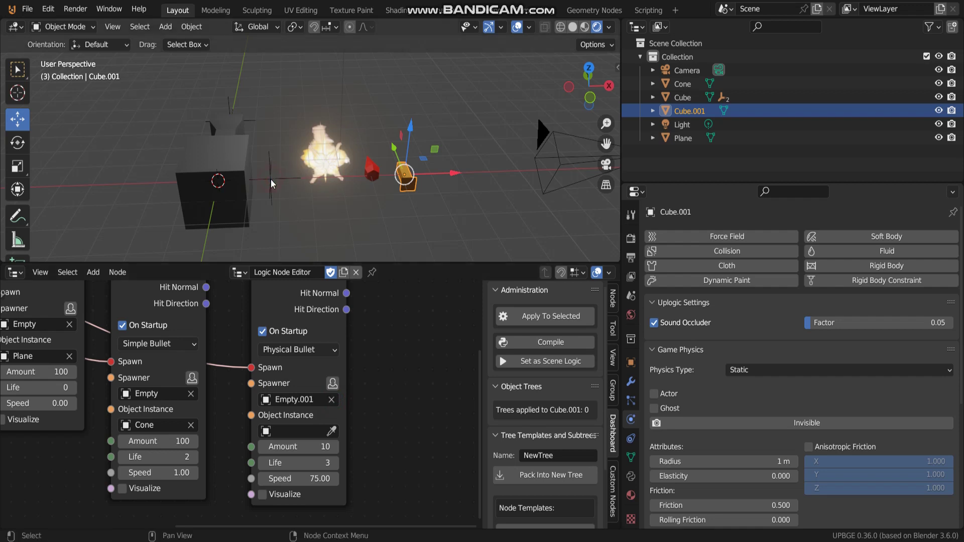
click(332, 431)
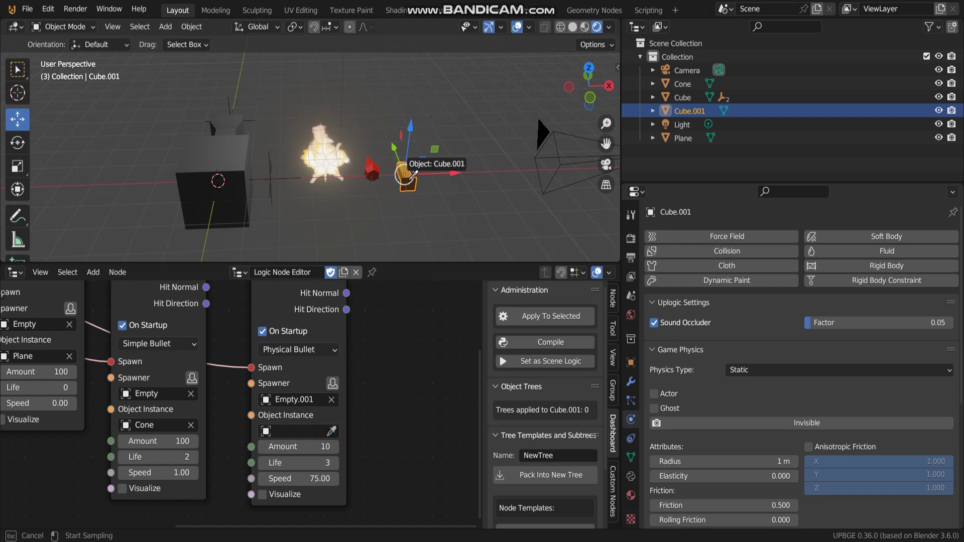
click(413, 173)
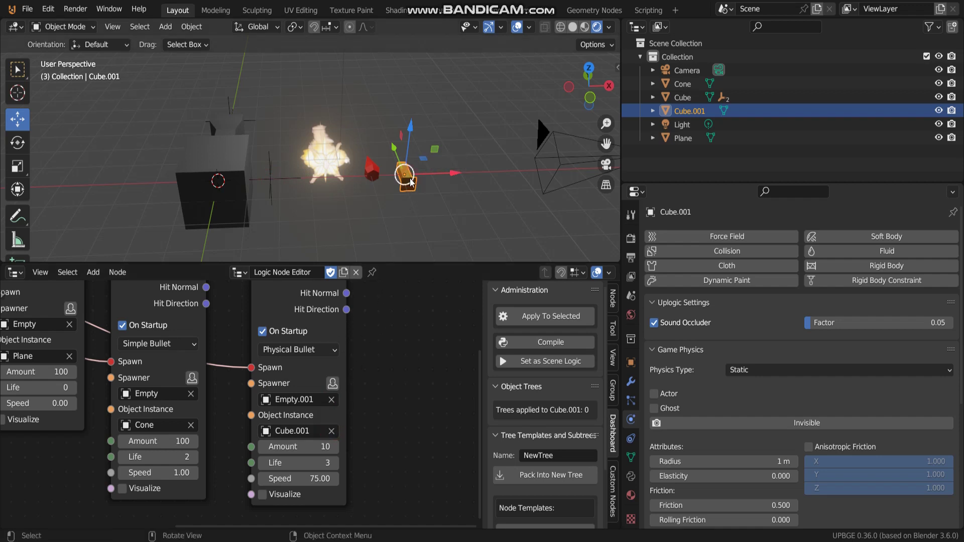
Set Amount to 100 and Speed to 1 on the cartridge's Spawn Pool node
middle_drag(413, 175, 381, 191)
click(303, 447)
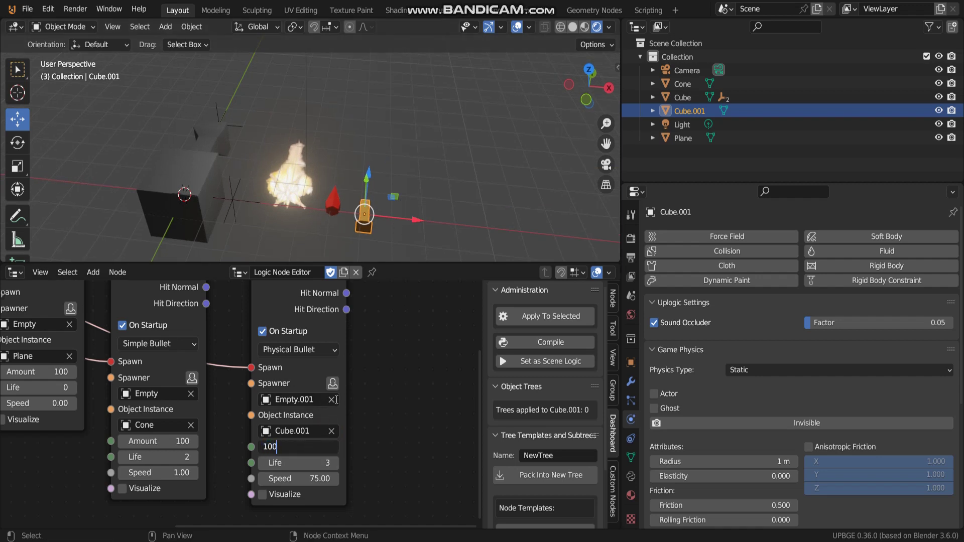
text(100)
key(Return)
click(392, 475)
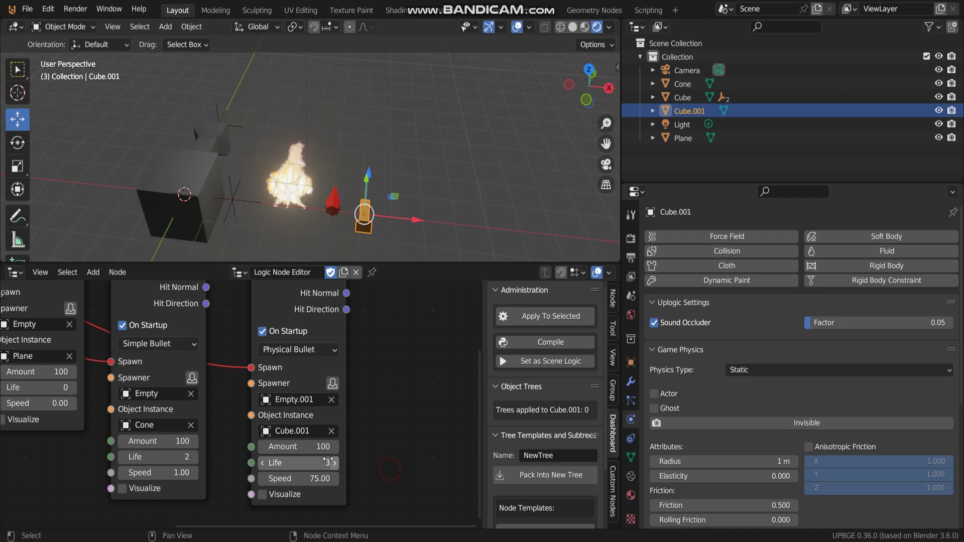
click(298, 479)
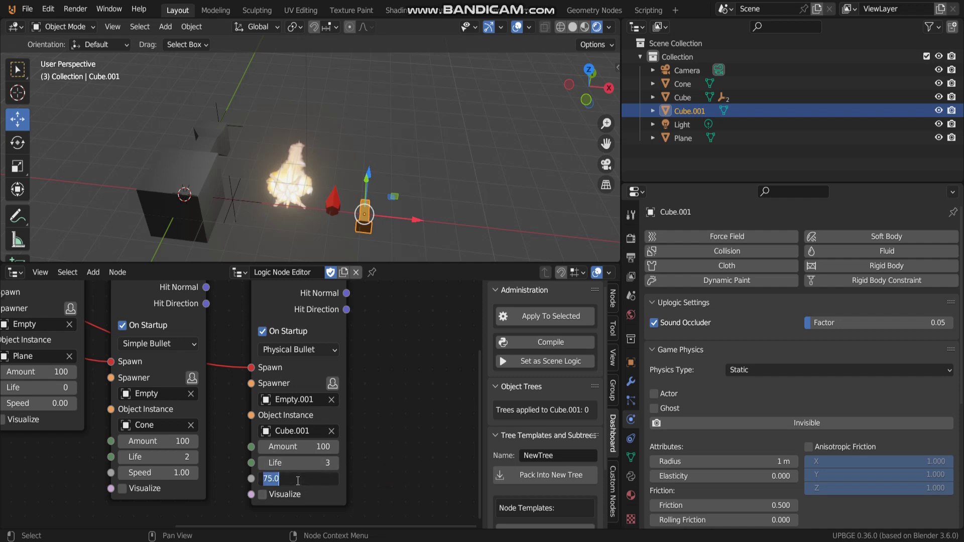
text(1)
key(Return)
Test-run the game to check the bullets and cartridges spawning as the gun fires
scroll(367, 353, down, 3)
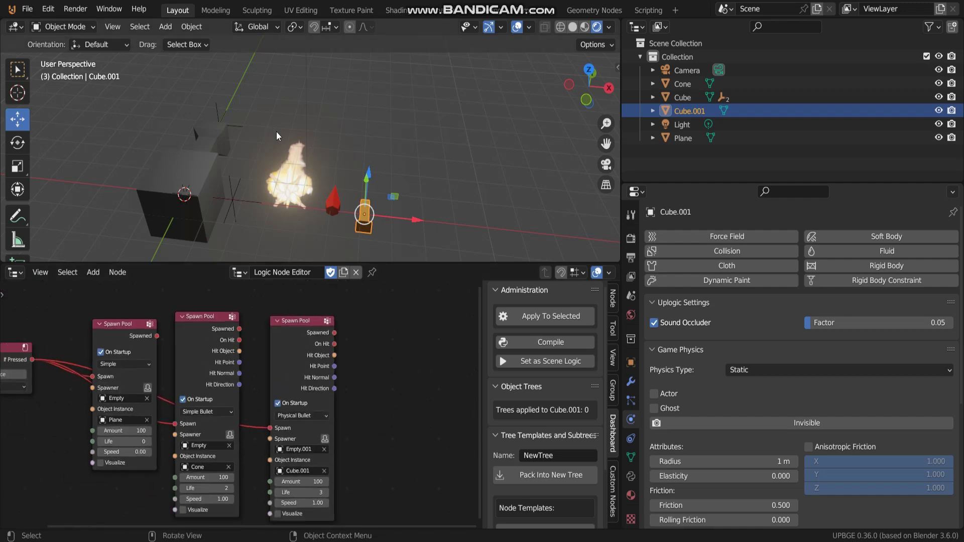
key(p)
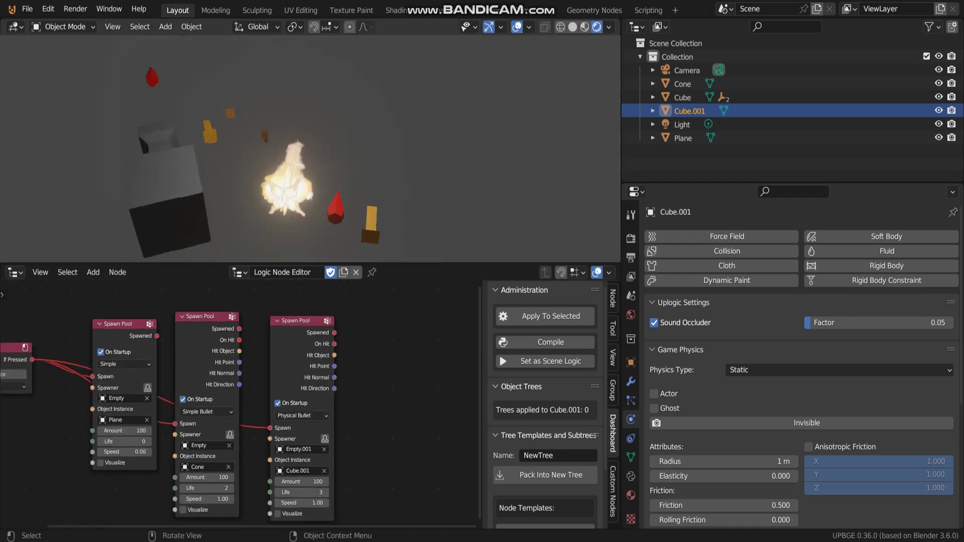
key(space)
key(space)
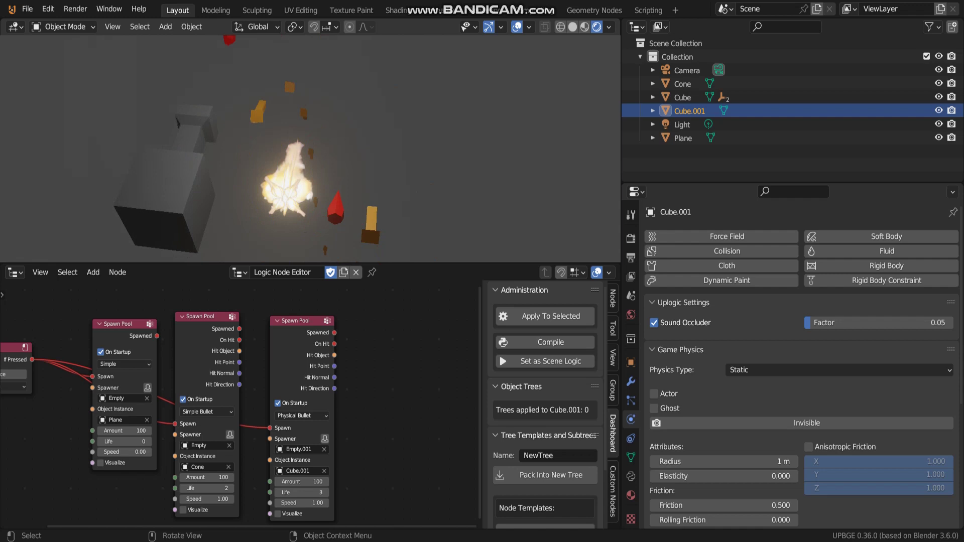
Rotate the cartridge Cube.001 by 90° about the global Z axis and apply its rotation and scale
key(Escape)
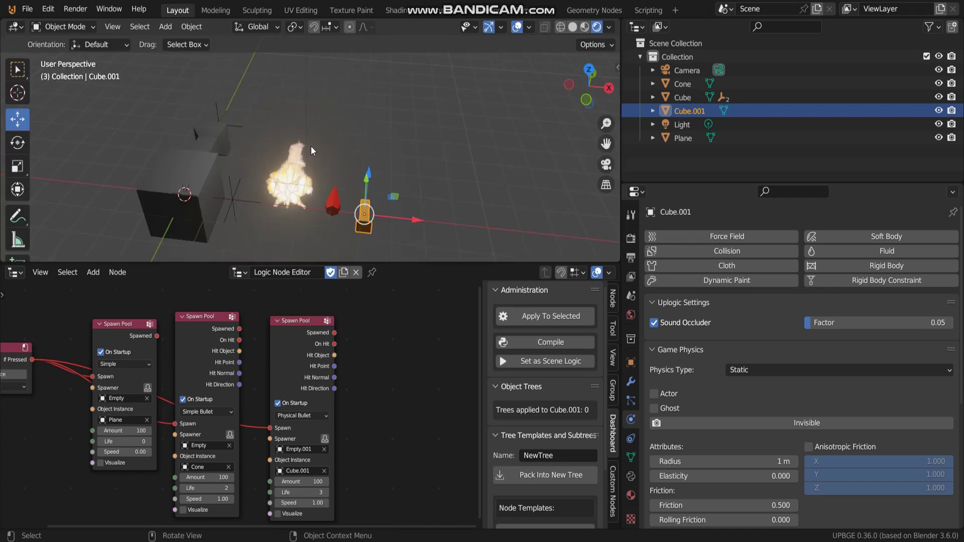
middle_drag(309, 174, 270, 142)
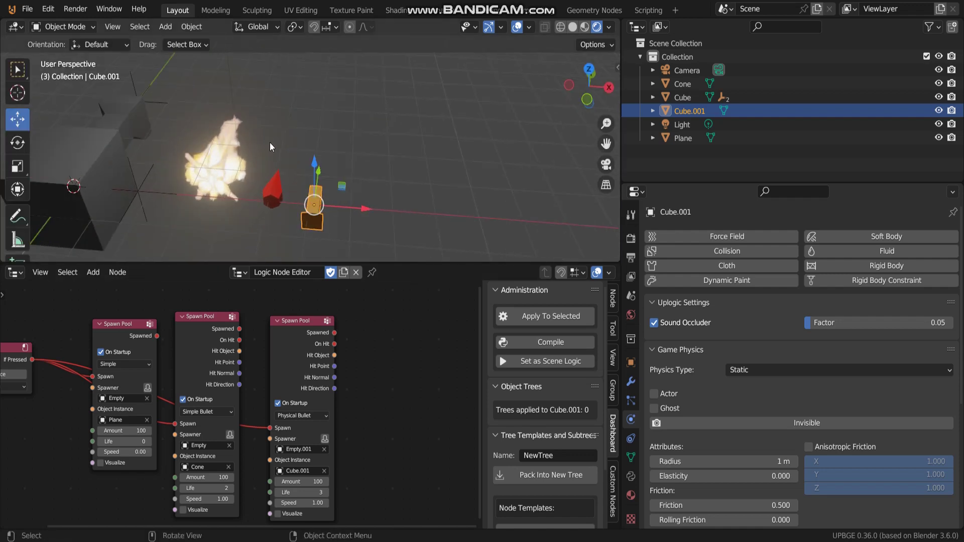
click(160, 175)
middle_drag(159, 175, 196, 180)
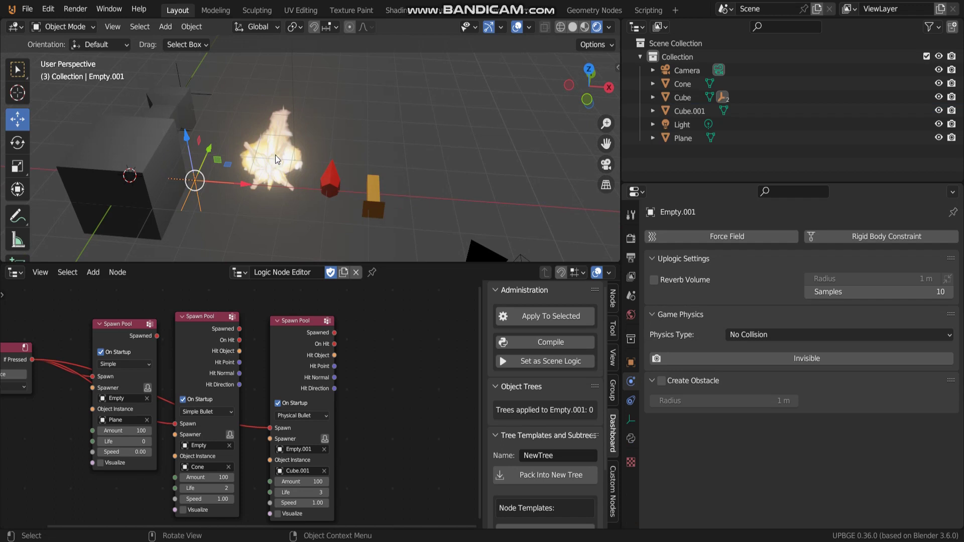
click(383, 200)
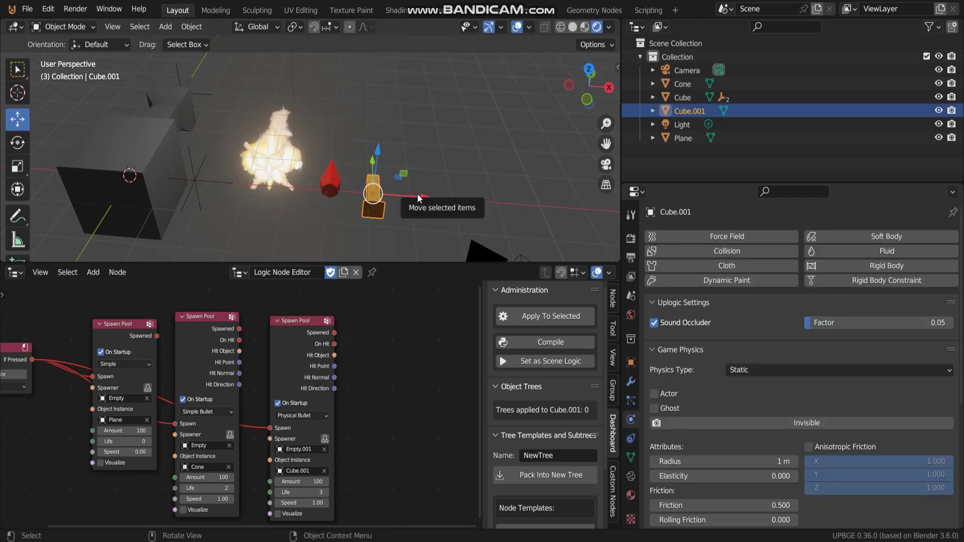
middle_drag(406, 198, 386, 204)
key(r)
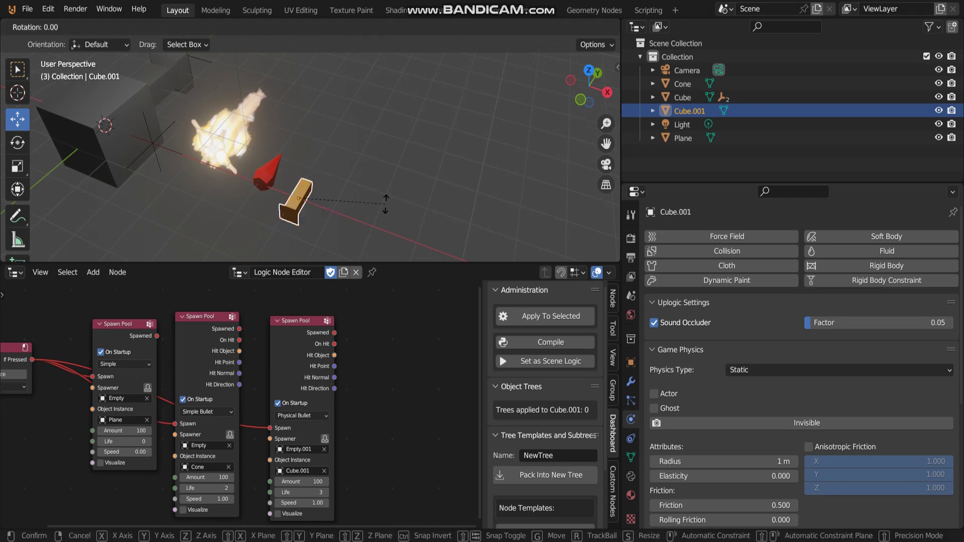
text(z)
text(90)
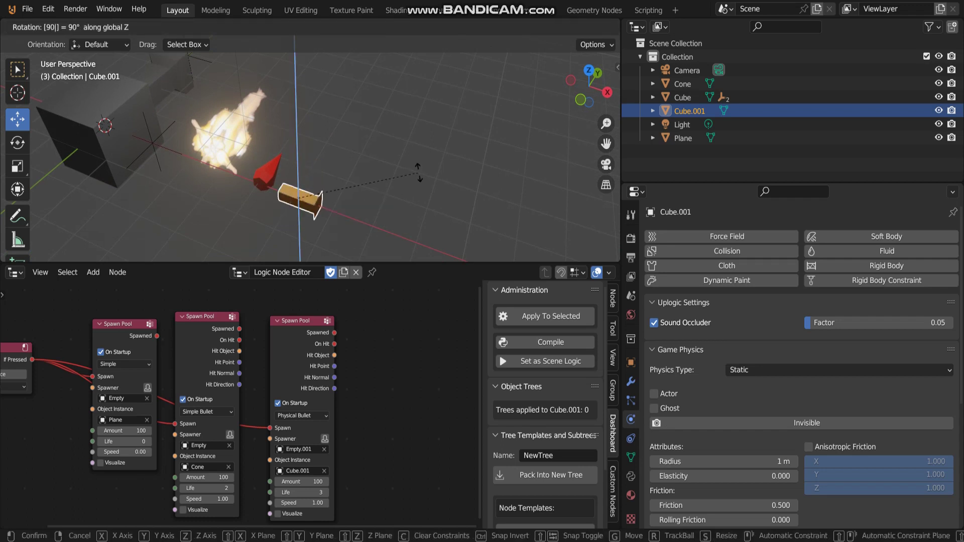
key(Return)
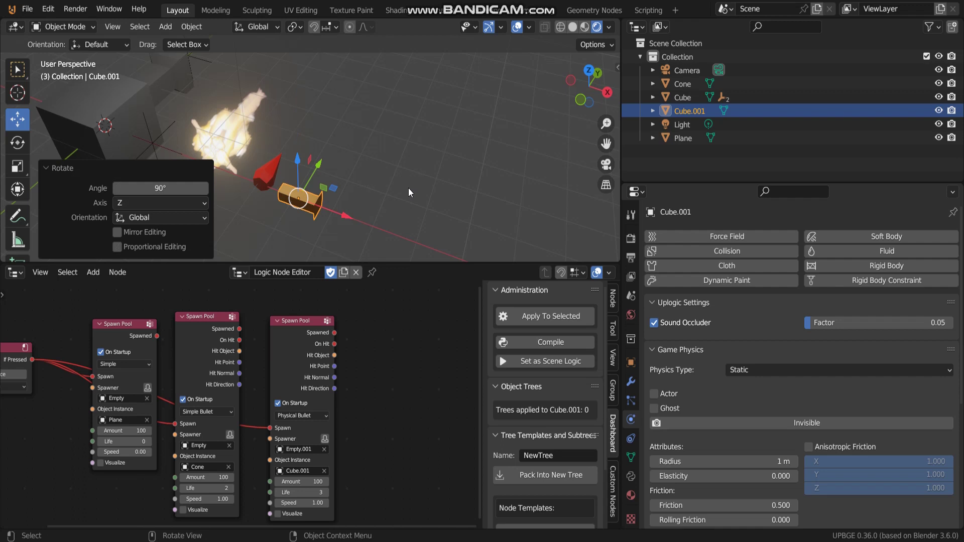
key(ctrl+a)
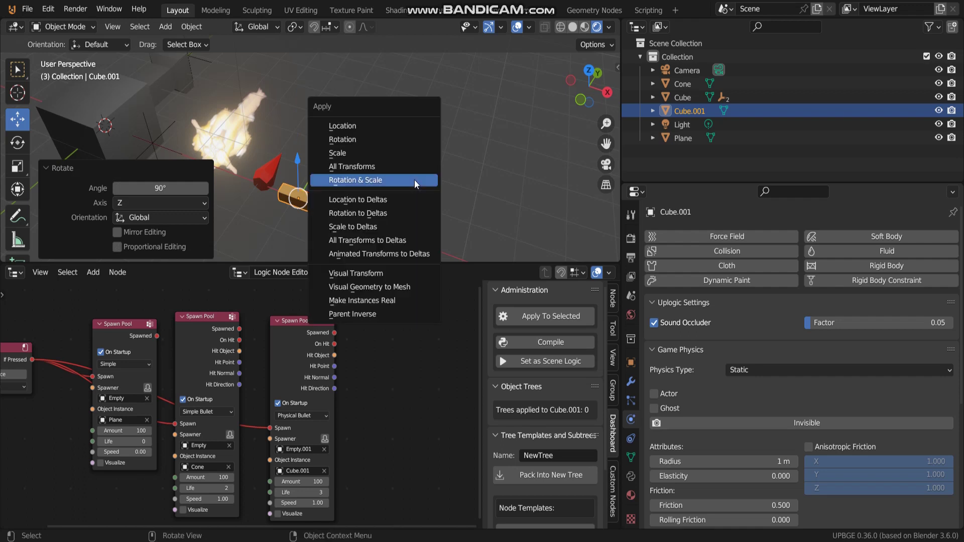
click(372, 180)
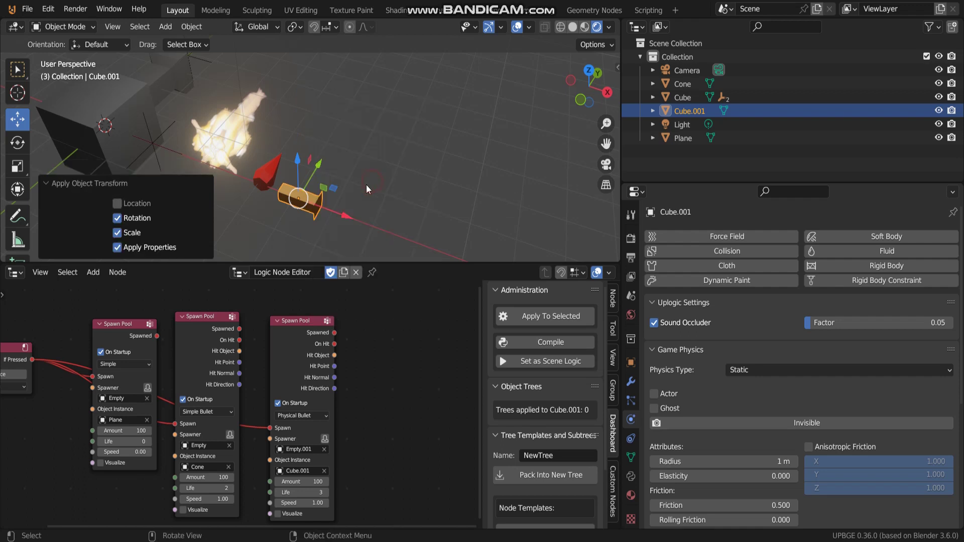
Test-run the game to check the orientation of the ejected cartridges
middle_drag(366, 185, 394, 191)
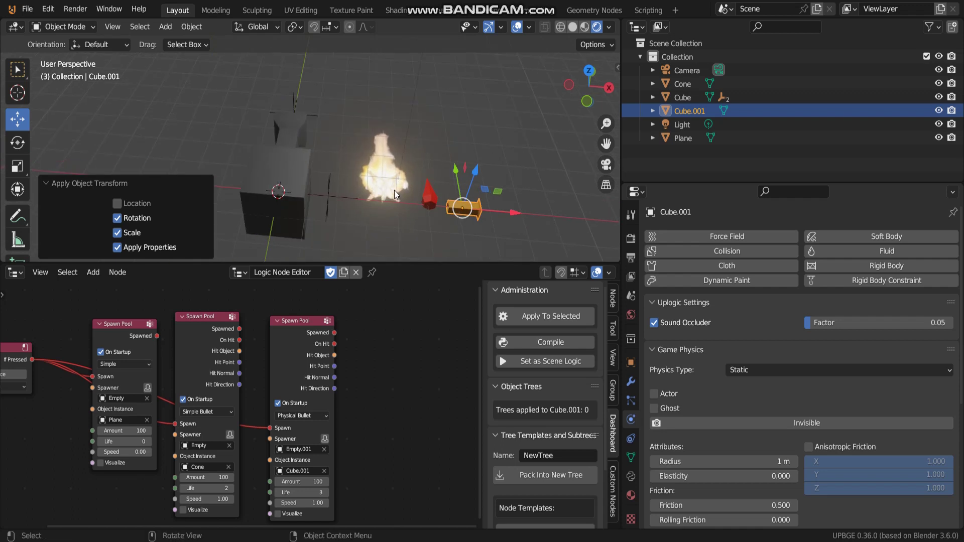
key(p)
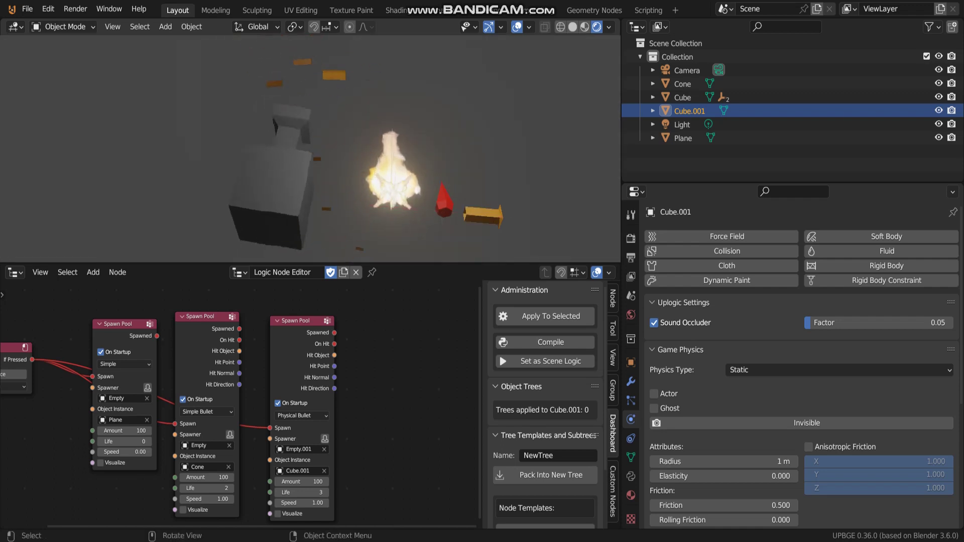
key(Escape)
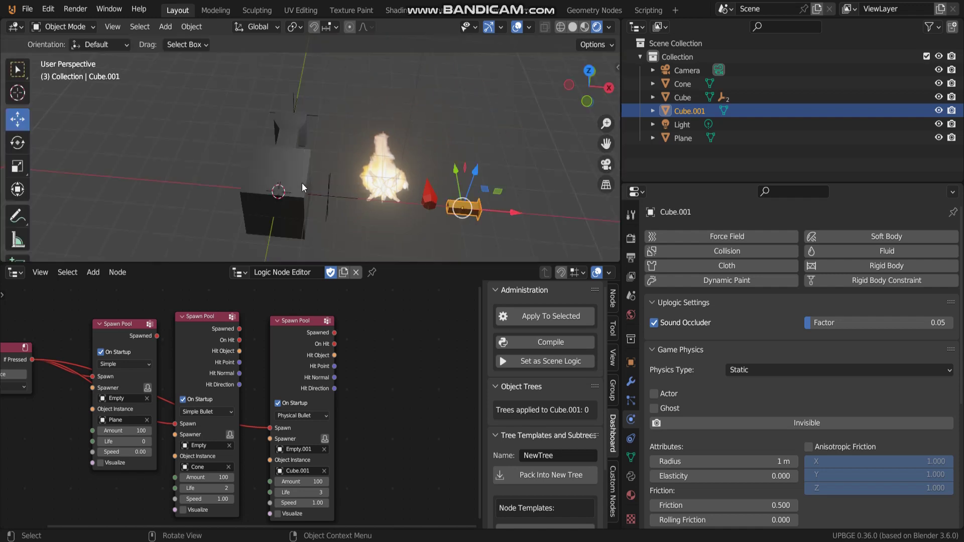
Rotate Empty.001 at the gun's side by about -90° around the global Z axis
middle_drag(333, 197, 297, 176)
click(284, 173)
click(275, 174)
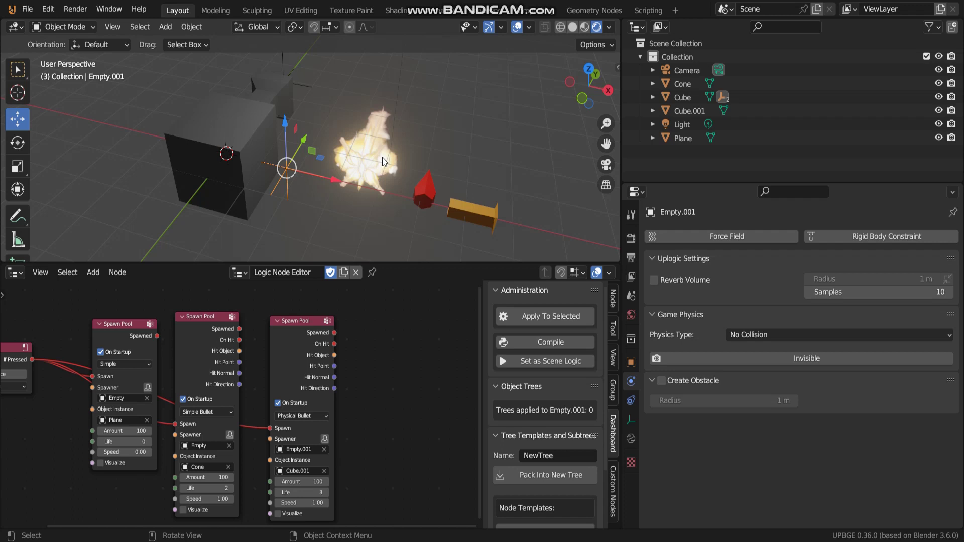
key(r)
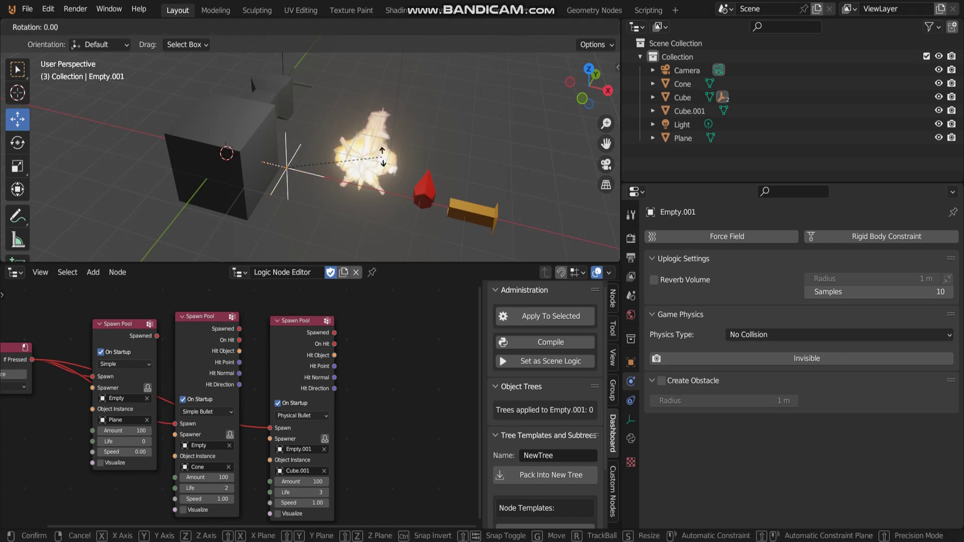
key(z)
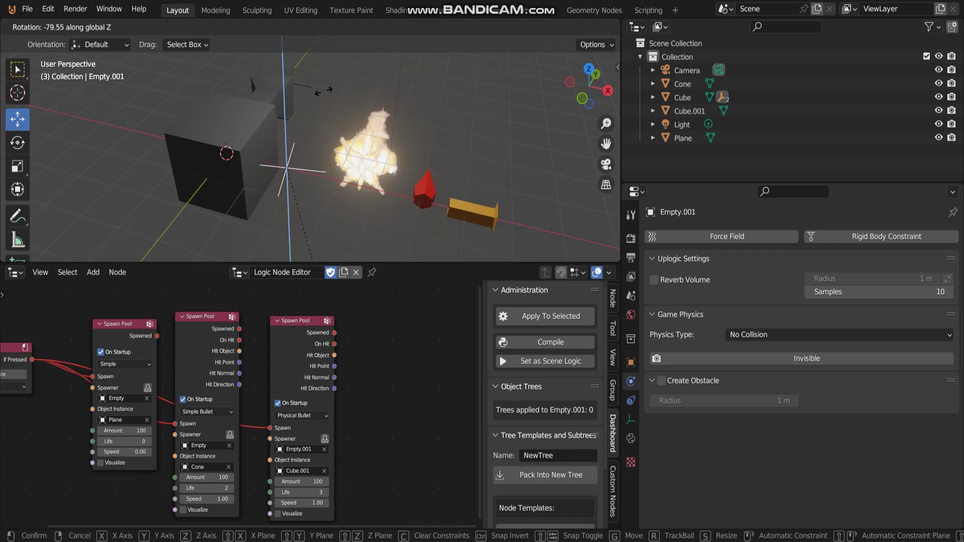
click(303, 119)
Test-run the game to check the direction in which the cartridges leave the rotated empty
middle_drag(296, 160, 312, 196)
scroll(291, 193, down, 3)
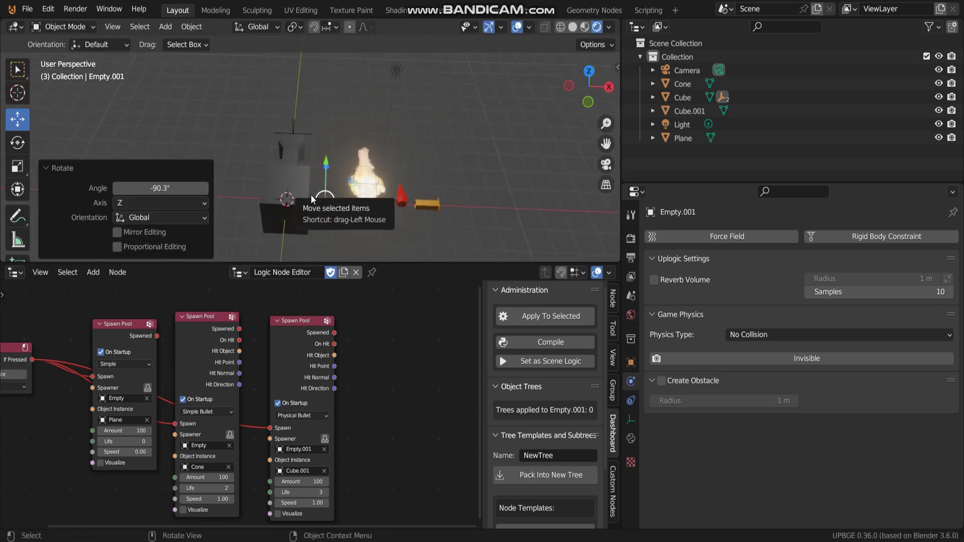
key(p)
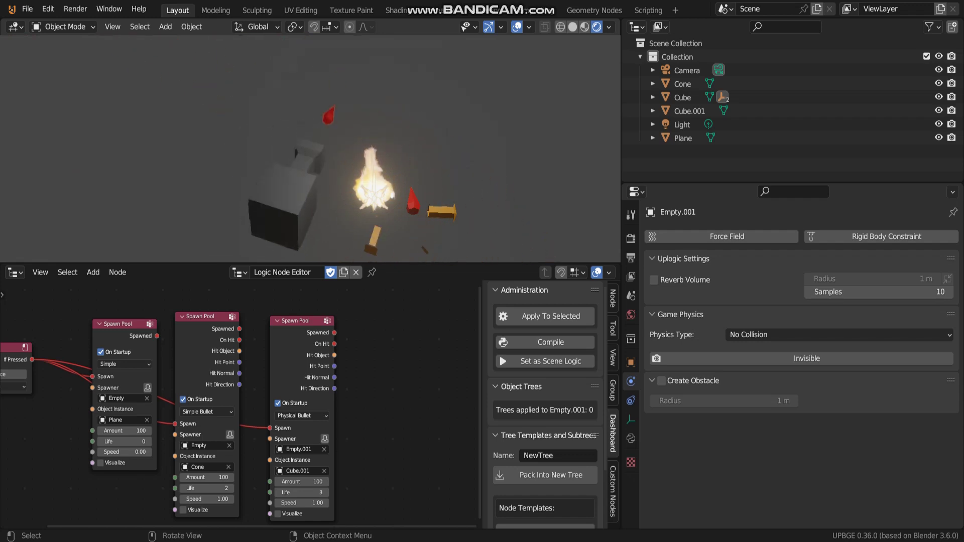
key(Escape)
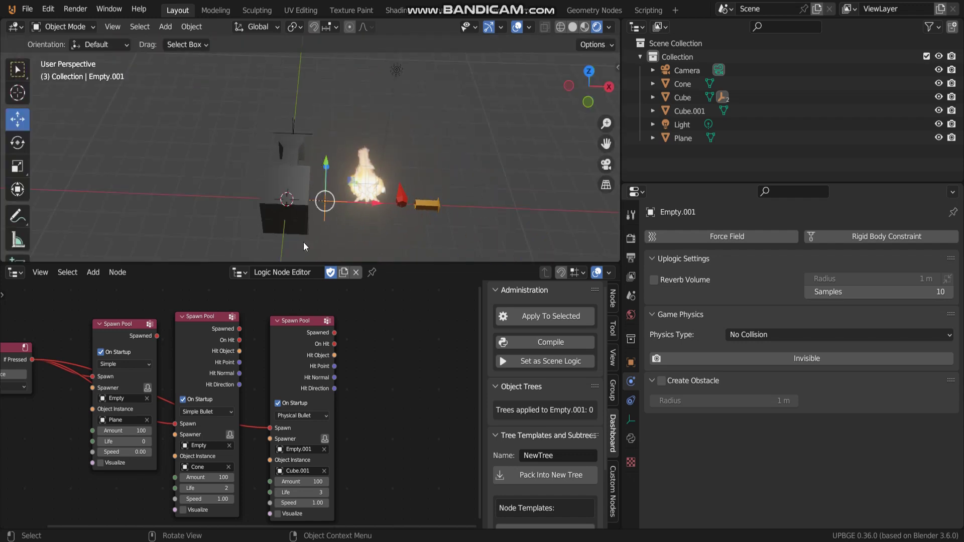
Set Speed to 0.46 on the cartridge's Physical Bullet Spawn Pool node
middle_drag(365, 448, 342, 355)
scroll(356, 428, up, 4)
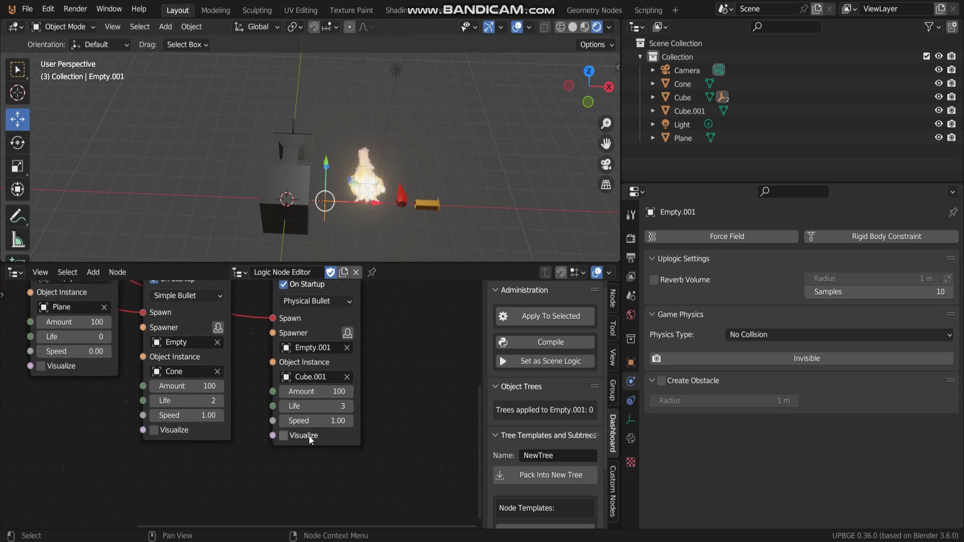
scroll(311, 438, up, 6)
middle_drag(318, 453, 228, 433)
click(267, 411)
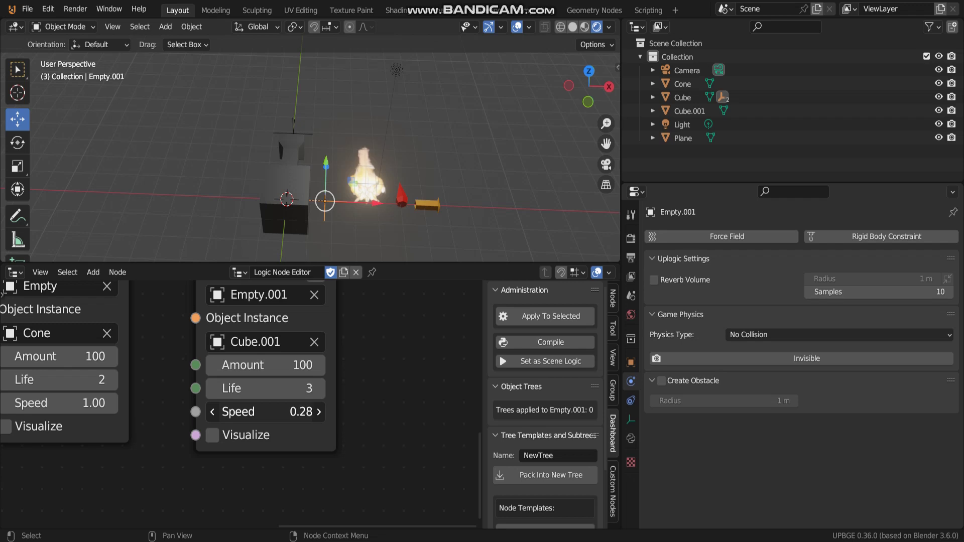
Test-run the game to check the cartridge ejection at the reduced speed
scroll(224, 168, down, 4)
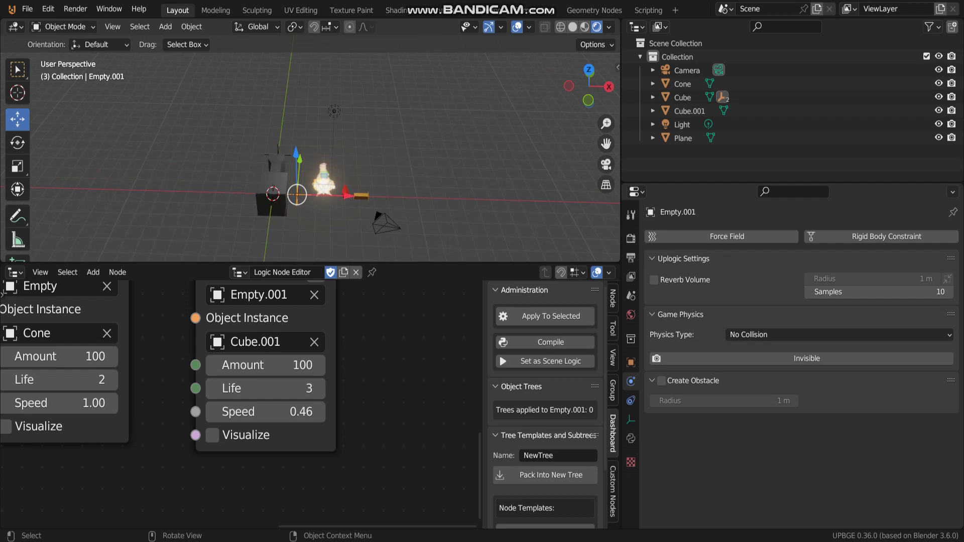
key(p)
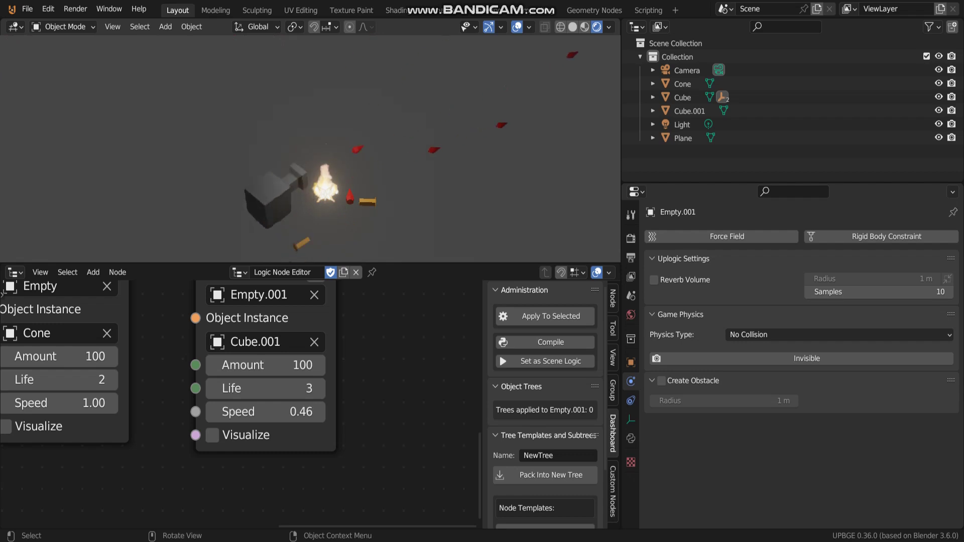
key(Escape)
Move the muzzle flash Plane, bullet Cone and cartridge Cube.001 together about 16.15 m along X, away from the gun
click(316, 187)
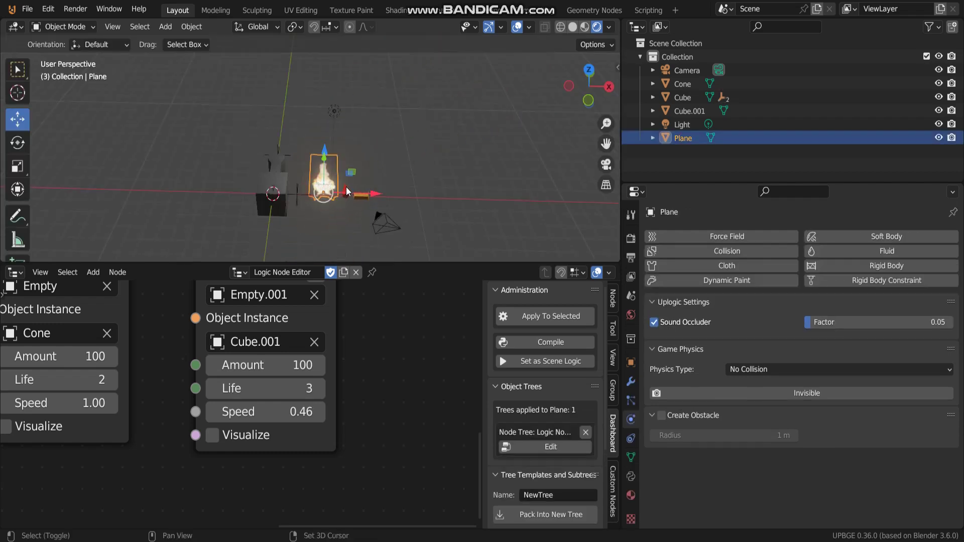
shift+click(345, 188)
shift+click(367, 199)
key(g)
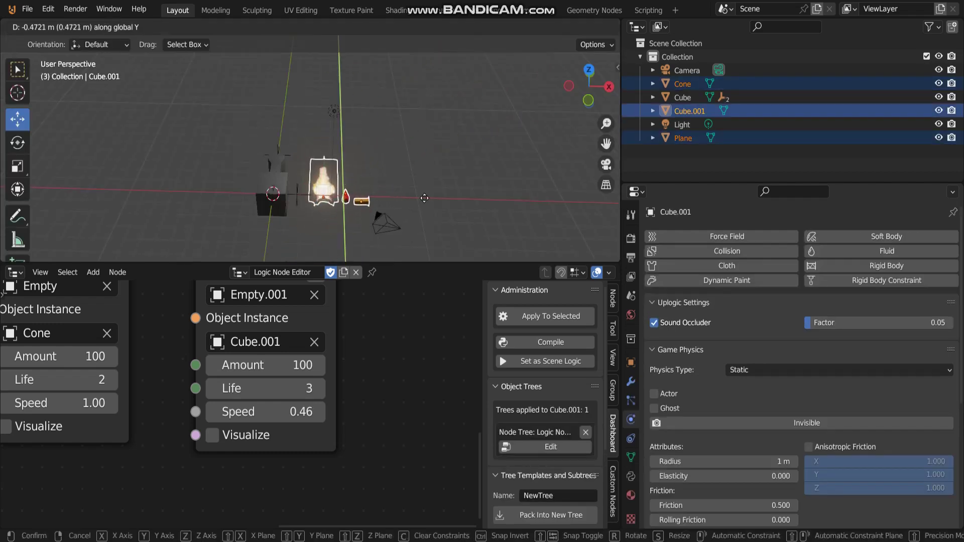
key(x)
click(614, 205)
Move Empty.001 about -0.65 m along X, closer to the gun body
scroll(342, 176, up, 4)
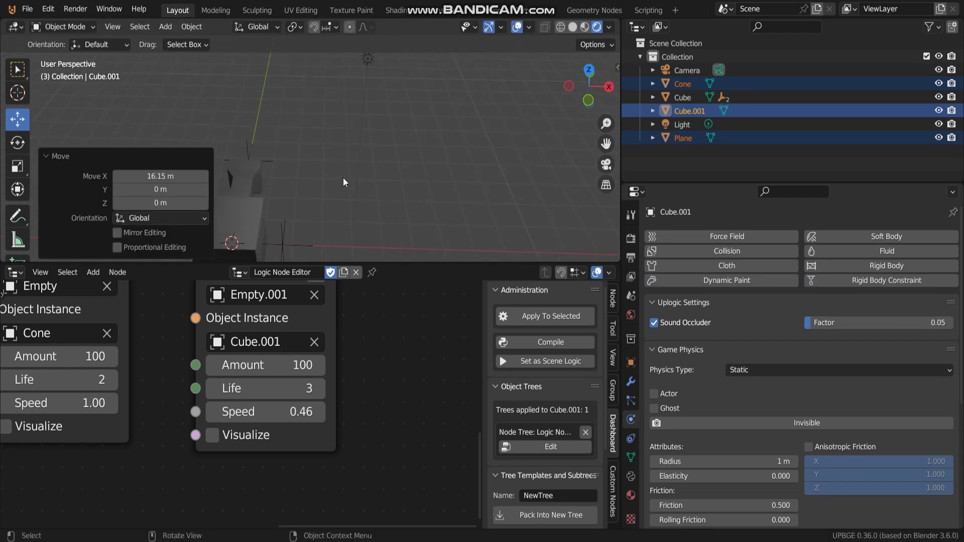
shift+middle_drag(316, 189, 315, 120)
click(245, 195)
click(282, 178)
middle_drag(293, 182, 297, 190)
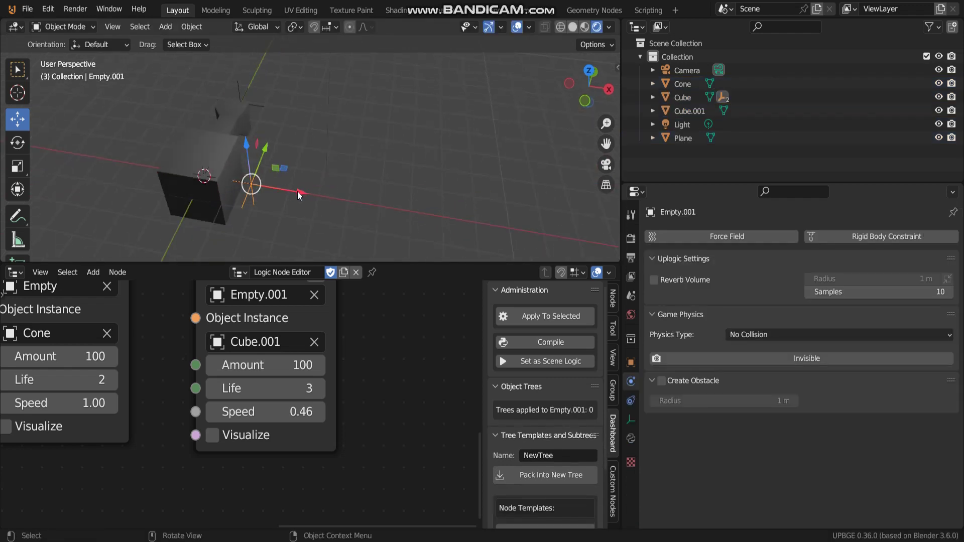
key(g)
key(x)
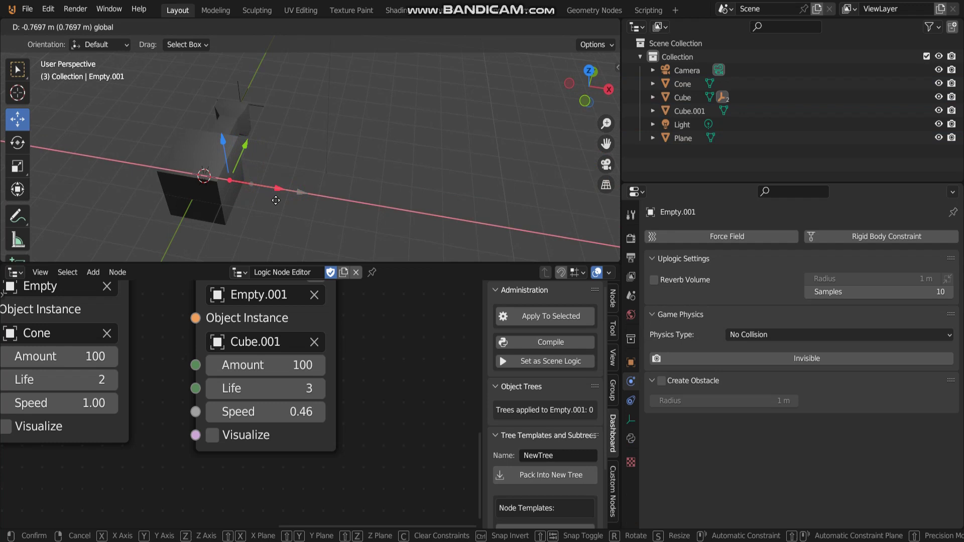
click(301, 197)
Test-run the game to check the gun firing with the source objects moved away from it
middle_drag(333, 193, 339, 182)
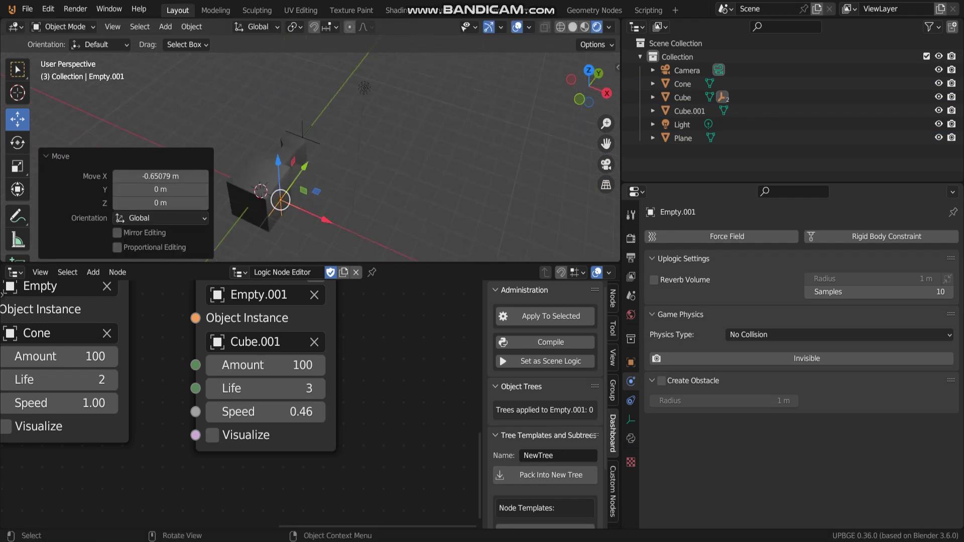
key(p)
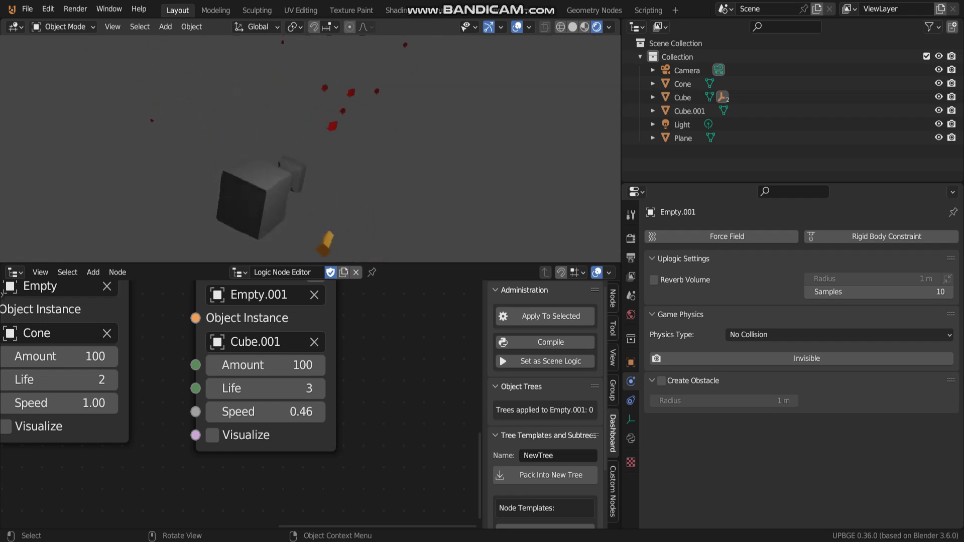
key(Escape)
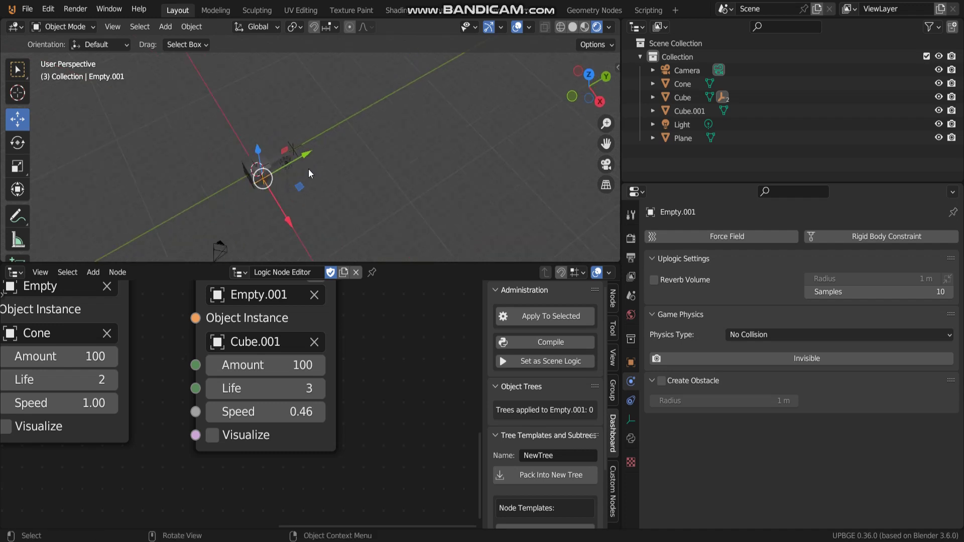
Add a mesh cube and move it about 13.7 m along Y, in front of the gun's muzzle
key(shift+a)
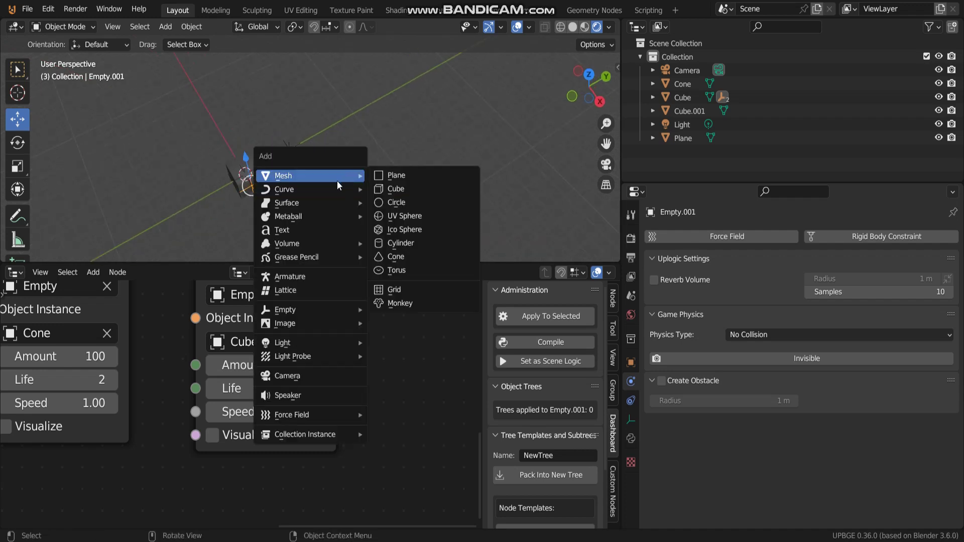
click(438, 192)
key(g)
key(y)
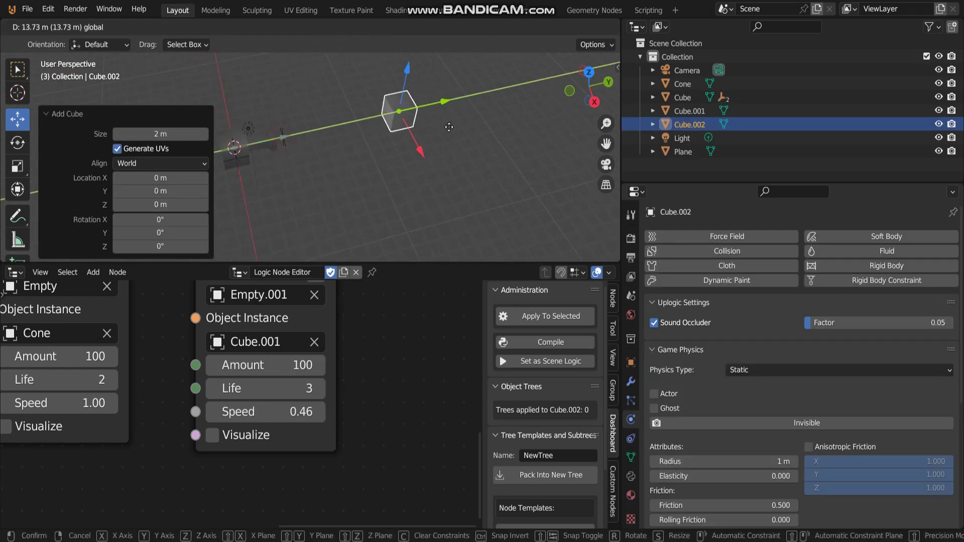
click(449, 127)
Scale the new cube up uniformly by about 2.4, and widen it slightly along X
key(s)
click(532, 128)
key(s)
key(x)
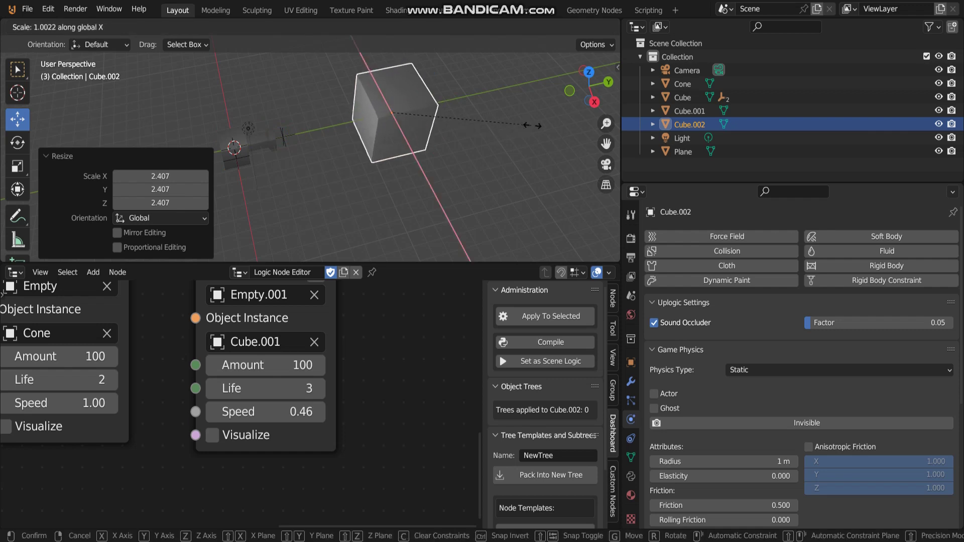
click(552, 125)
Test-run the game to check how bullets hit the target cube, and inspect the cube's front face
middle_drag(551, 124, 387, 183)
key(p)
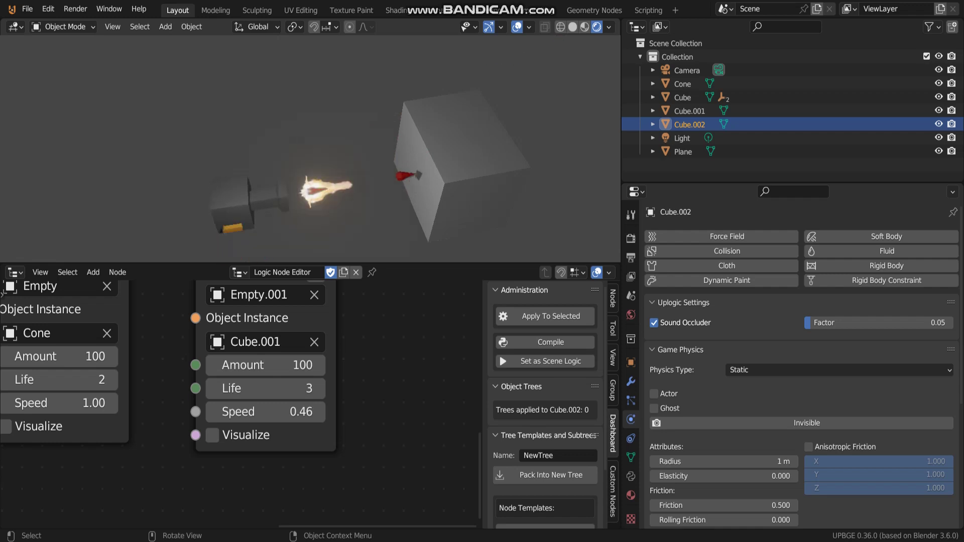
key(Escape)
middle_drag(281, 152, 396, 174)
scroll(321, 161, up, 4)
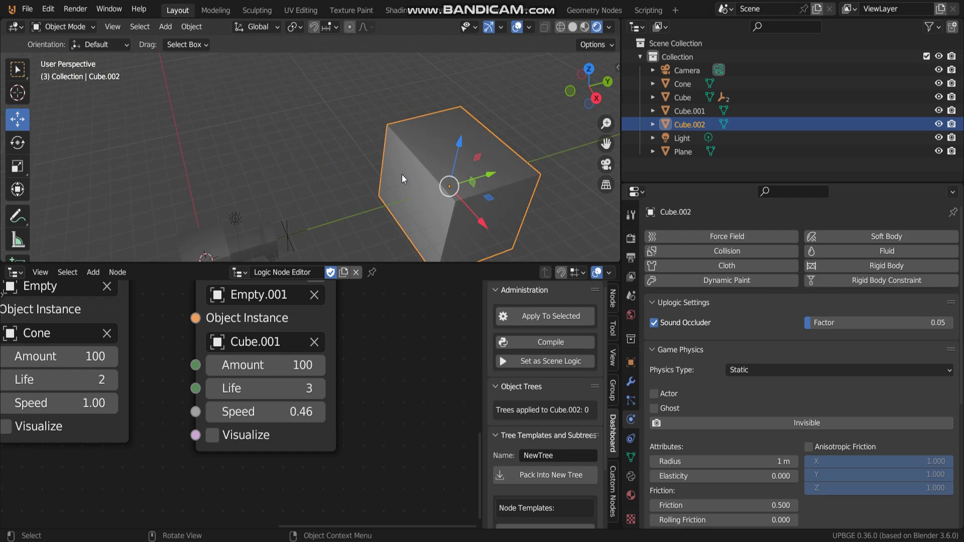
Enlarge the 3D viewport's area and fit the whole logic node tree in the node editor
scroll(403, 168, down, 4)
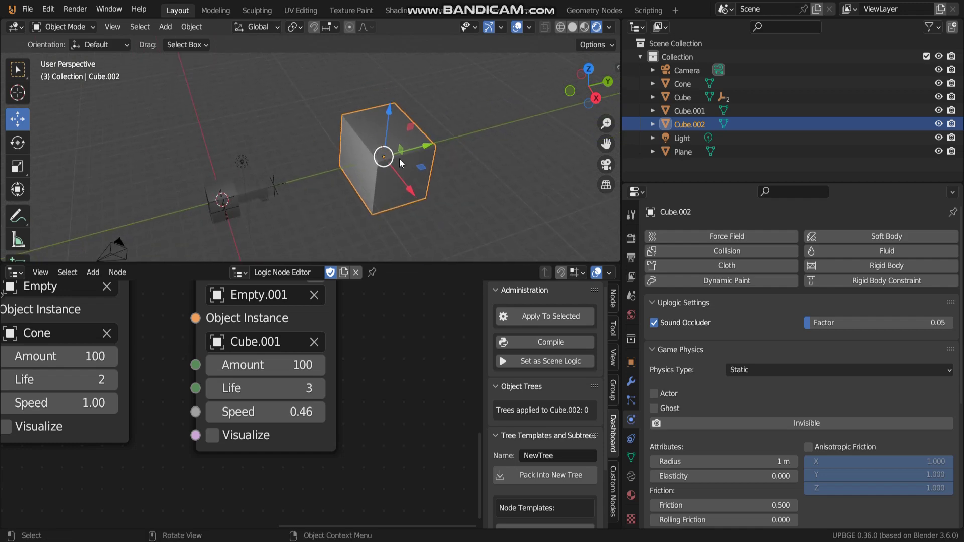
drag(415, 263, 415, 329)
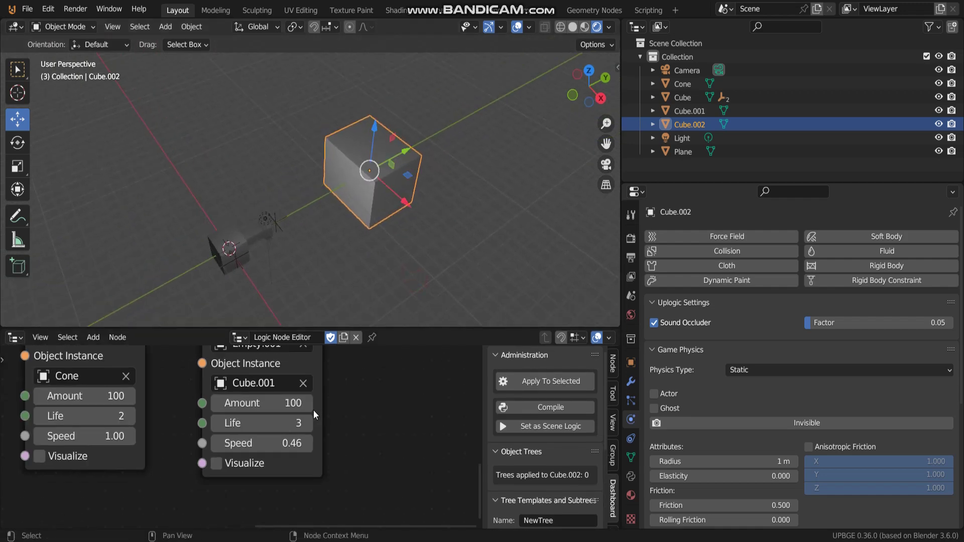
scroll(376, 468, down, 5)
scroll(290, 453, down, 3)
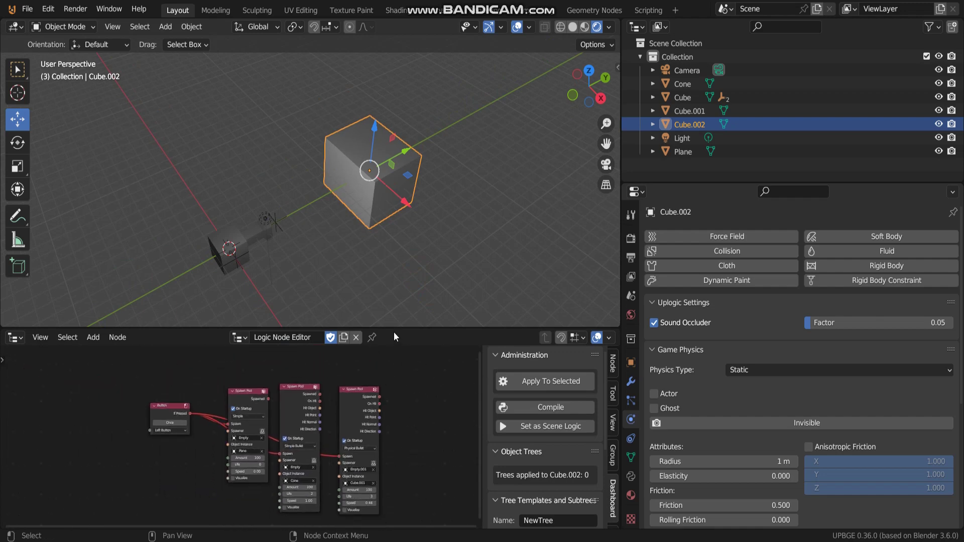
Test-run the game to check the bullets and ejected cartridges around the gun and the target cube
scroll(375, 288, up, 3)
middle_drag(375, 288, 353, 248)
scroll(336, 276, down, 4)
scroll(354, 272, up, 2)
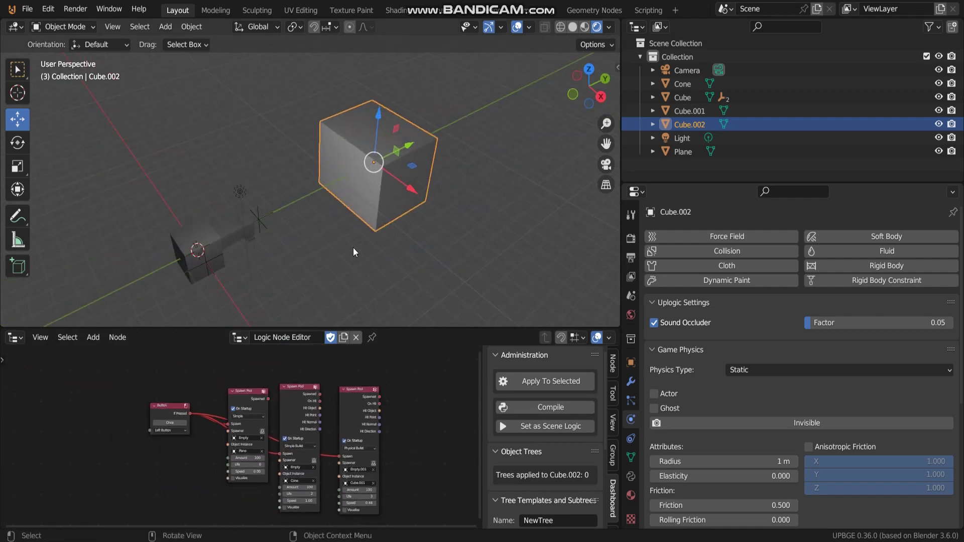
key(p)
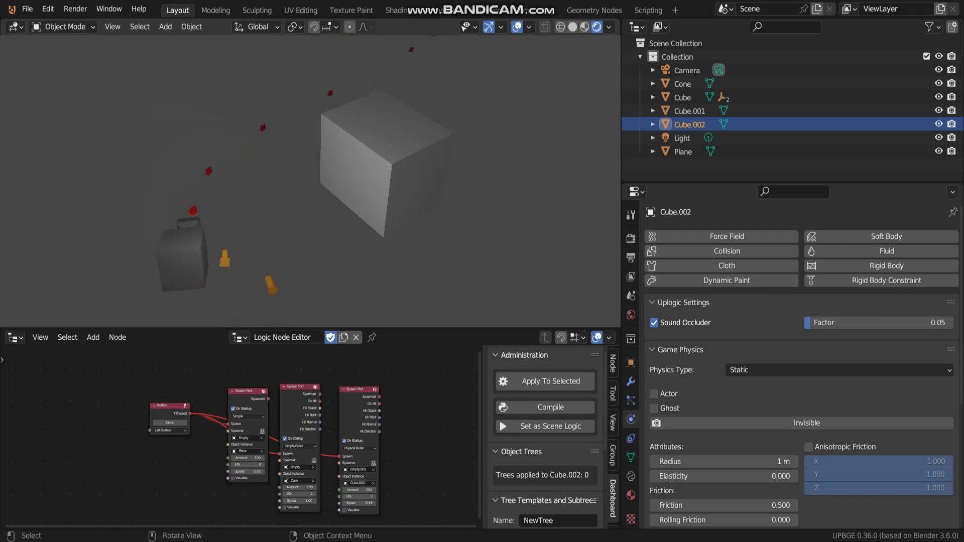
key(Escape)
Add a mesh plane, lower it below the gun, and scale it up uniformly by about 4.3
key(shift+a)
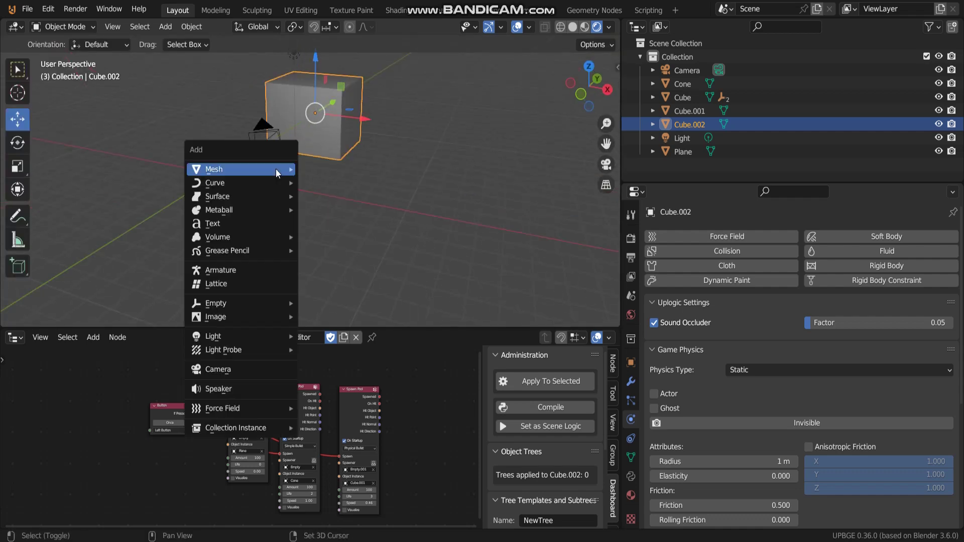
mouse_move(276, 169)
click(366, 168)
drag(215, 141, 220, 209)
key(s)
click(364, 220)
Enlarge the floor plane further, scaling it uniformly by about 3.3 and again by about 1.33
scroll(365, 220, up, 3)
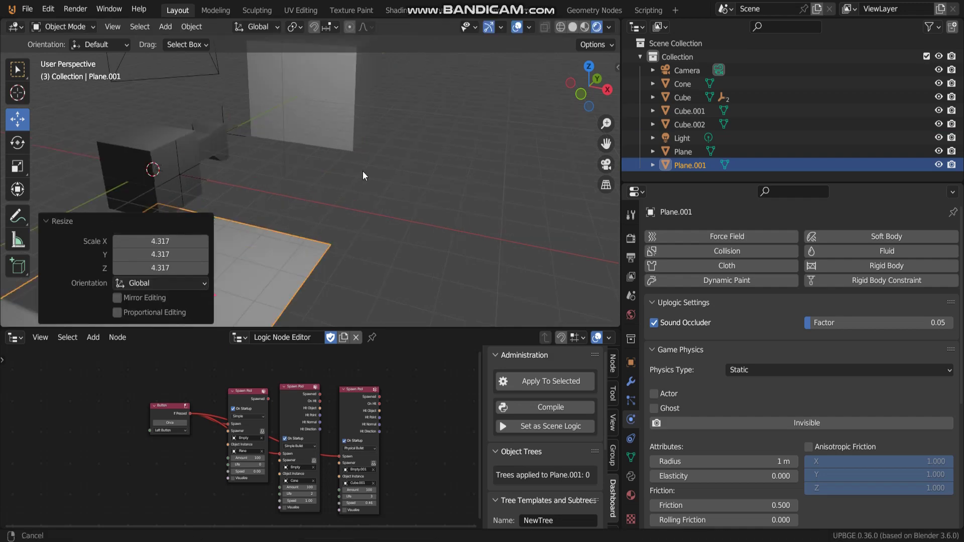
shift+middle_drag(363, 170, 484, 88)
key(s)
click(9, 203)
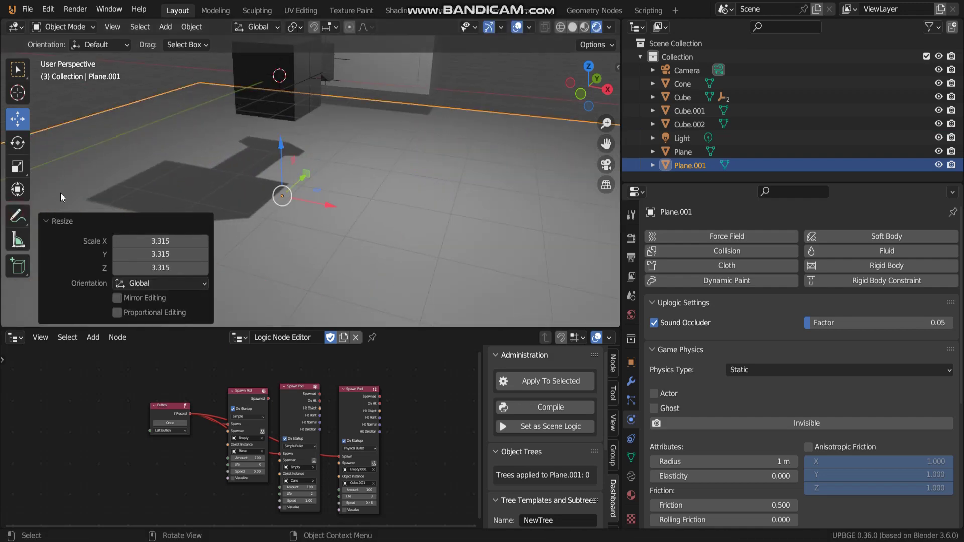
scroll(240, 128, down, 5)
middle_drag(264, 124, 325, 143)
scroll(267, 123, up, 3)
scroll(326, 145, down, 2)
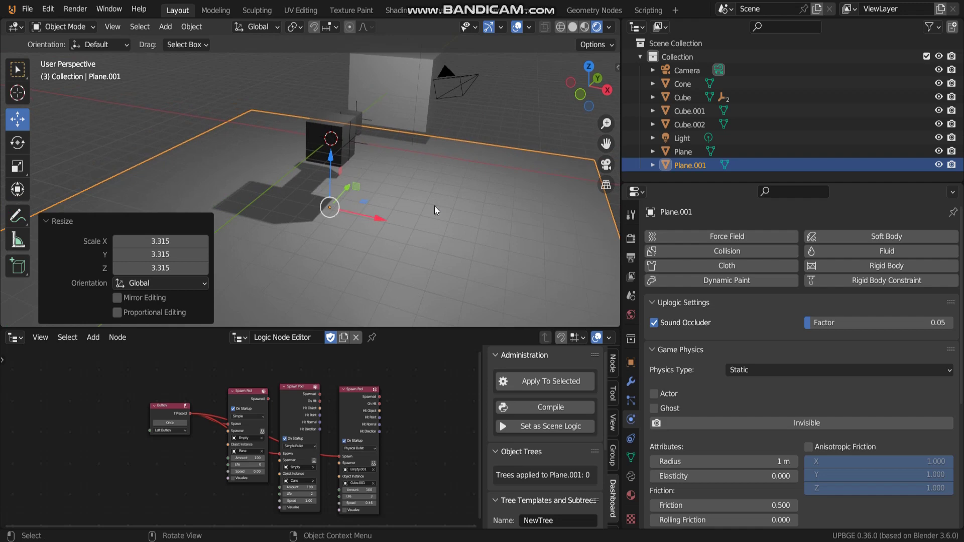
key(s)
click(341, 149)
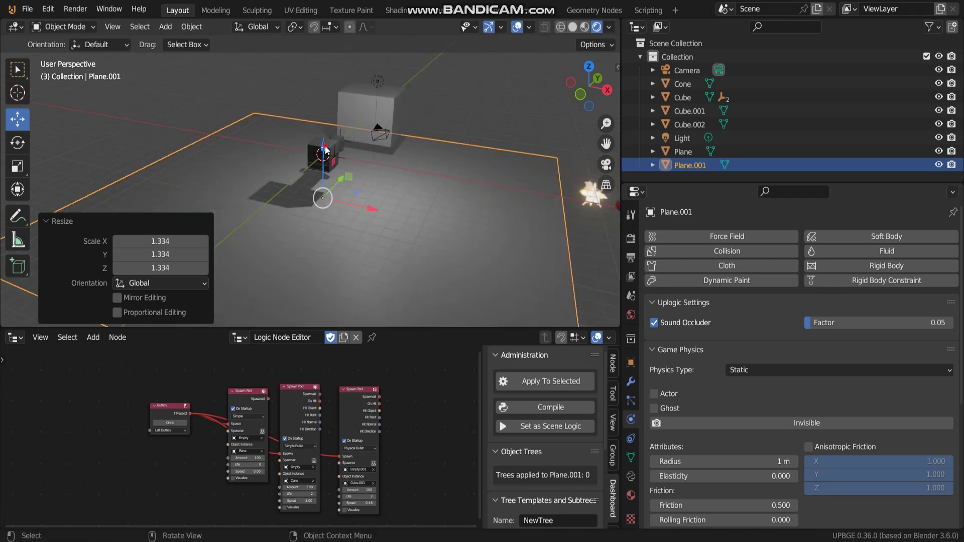
Test-run the game with the floor plane beneath the gun and target cube
drag(325, 146, 336, 168)
middle_drag(336, 167, 359, 139)
scroll(346, 160, down, 5)
key(p)
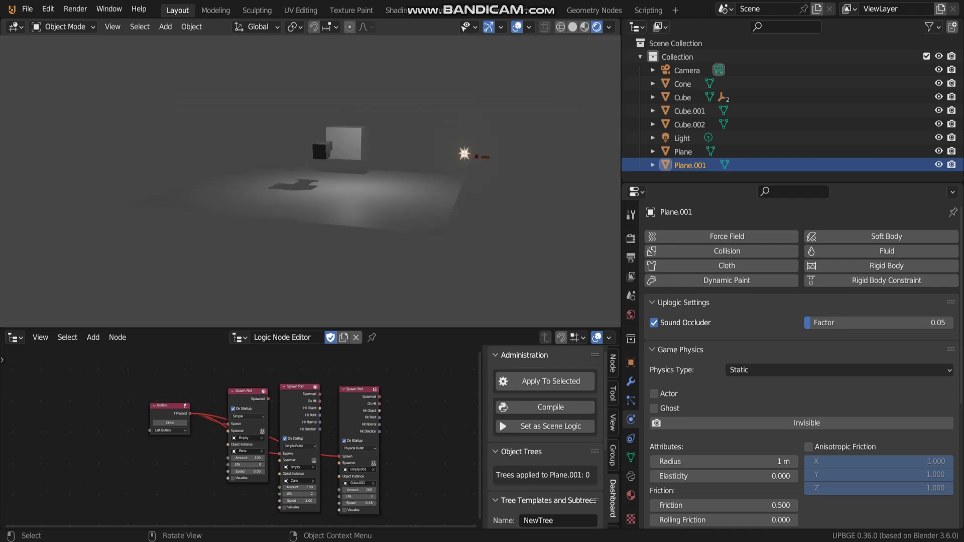